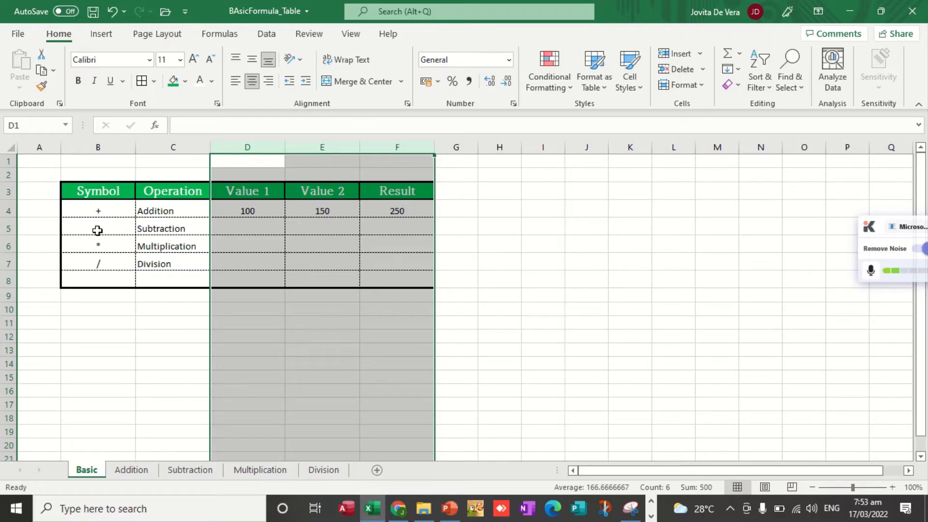
Review the subtraction, multiplication and division symbols and their operation names.
left_click(97, 231)
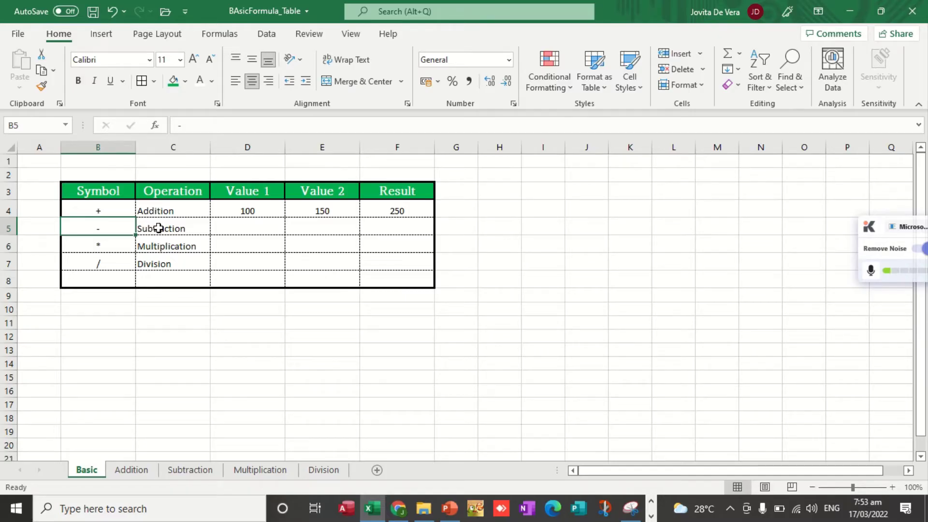
left_click(118, 244)
left_click(161, 245)
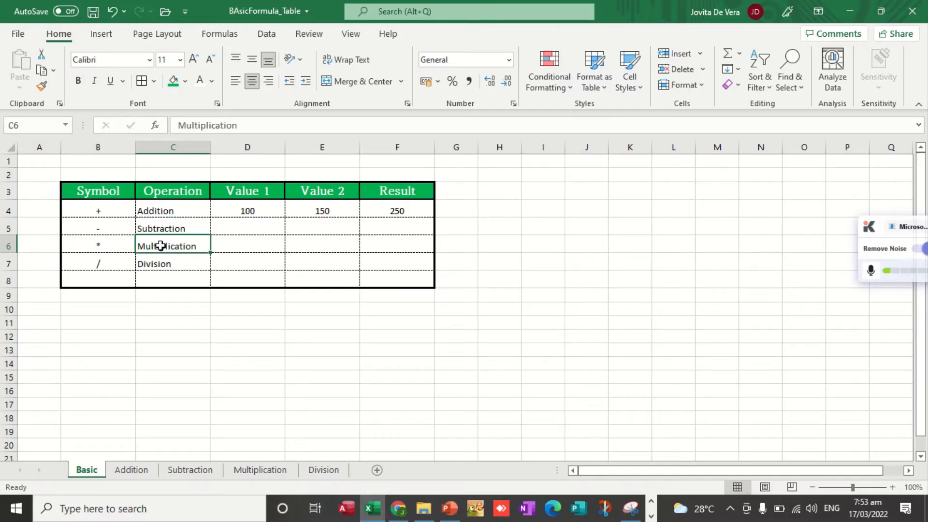
left_click(102, 267)
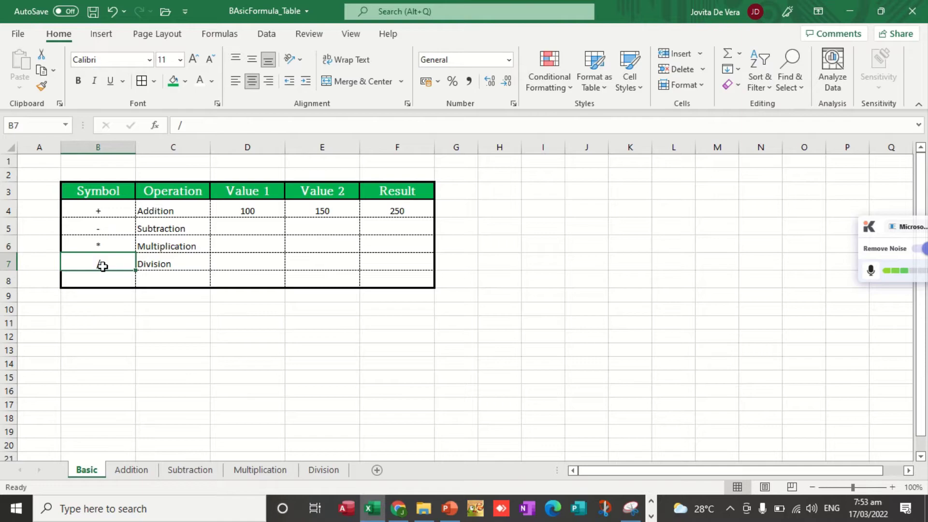
left_click(170, 264)
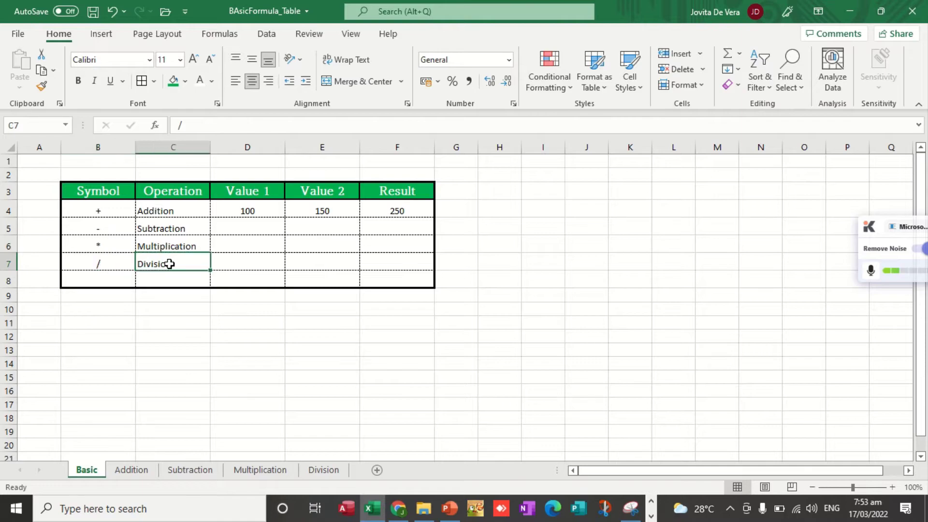
Clear the existing sum from the Addition result cell F4.
left_click(397, 216)
key("BackSpace")
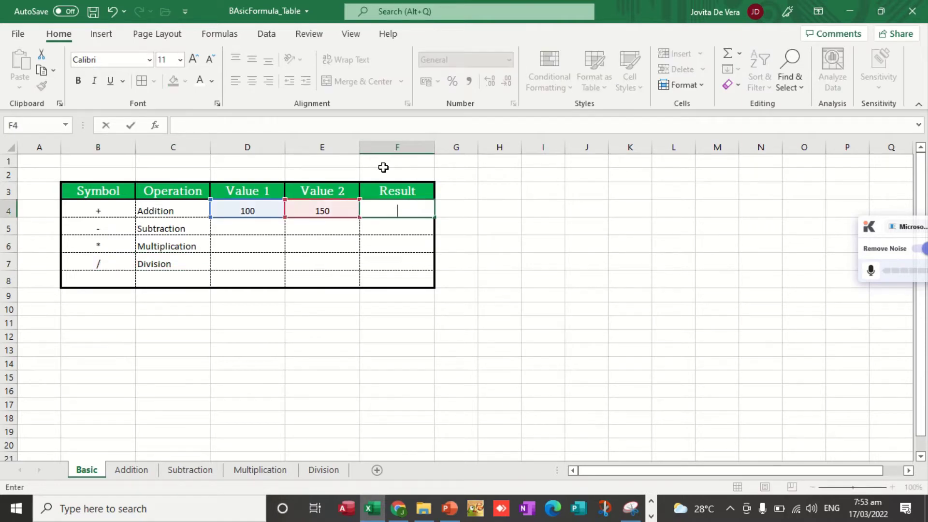
left_click(341, 263)
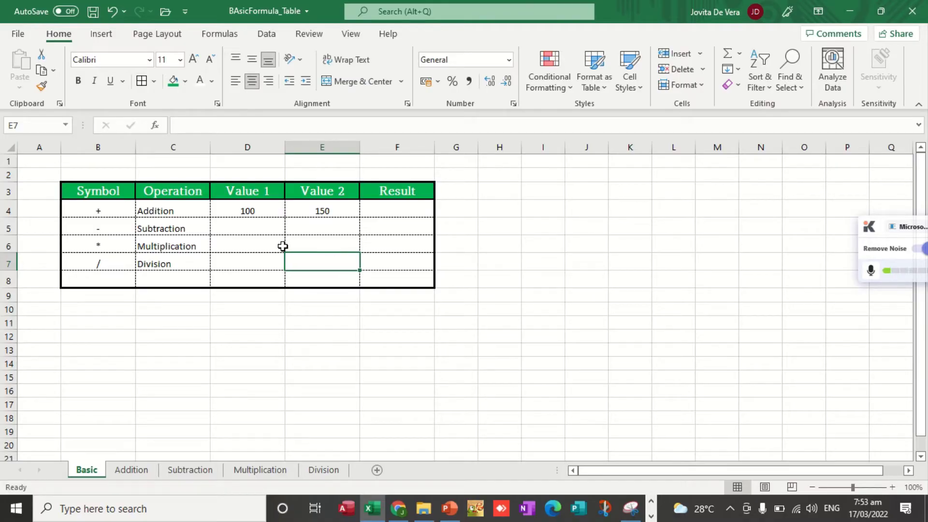
Point out the Addition values in D4 and E4, then reselect the empty F4.
left_click(264, 211)
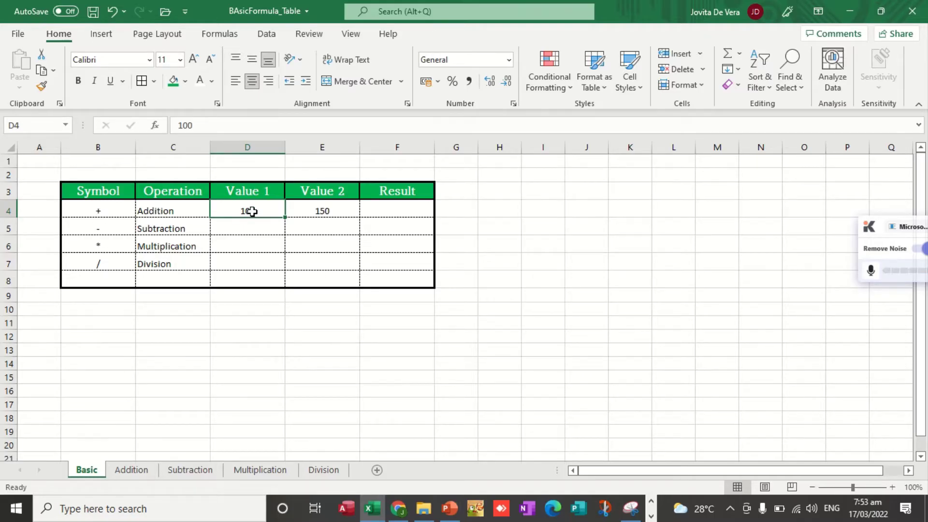
left_click(311, 209)
left_click(251, 206)
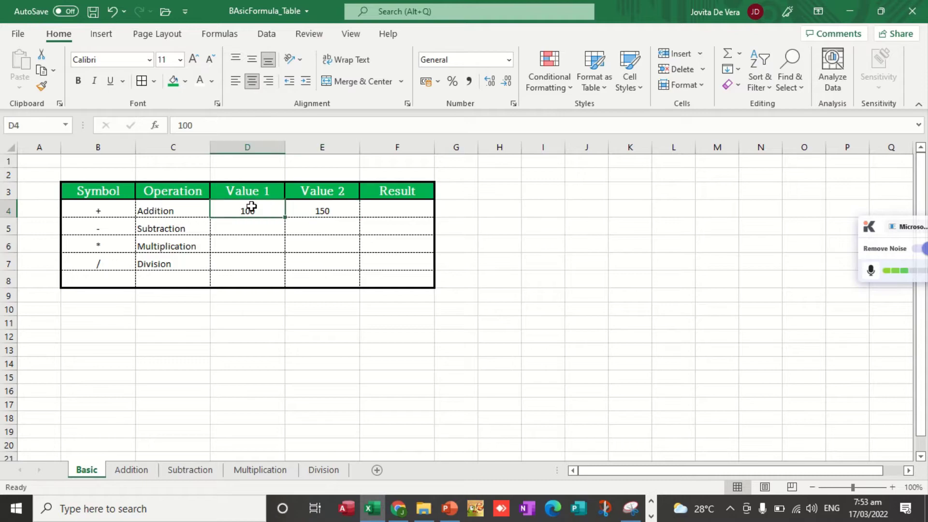
left_click(323, 209)
left_click(387, 211)
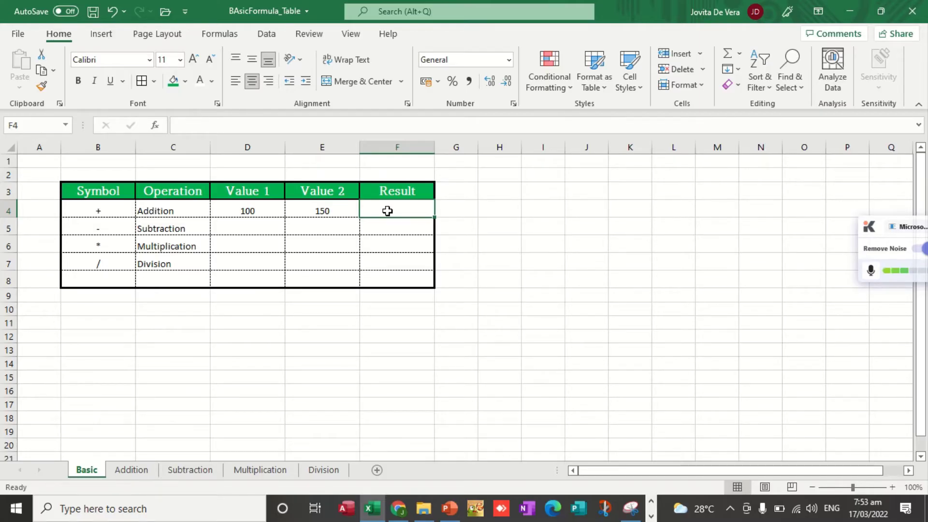
Enter the formula =D4+E4 in F4 so the Addition result shows 250.
type("=")
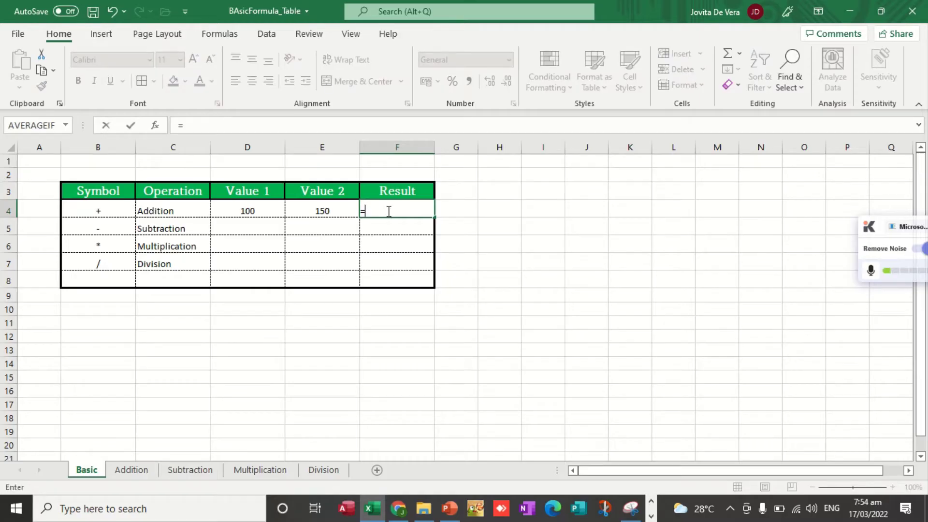
left_click(243, 210)
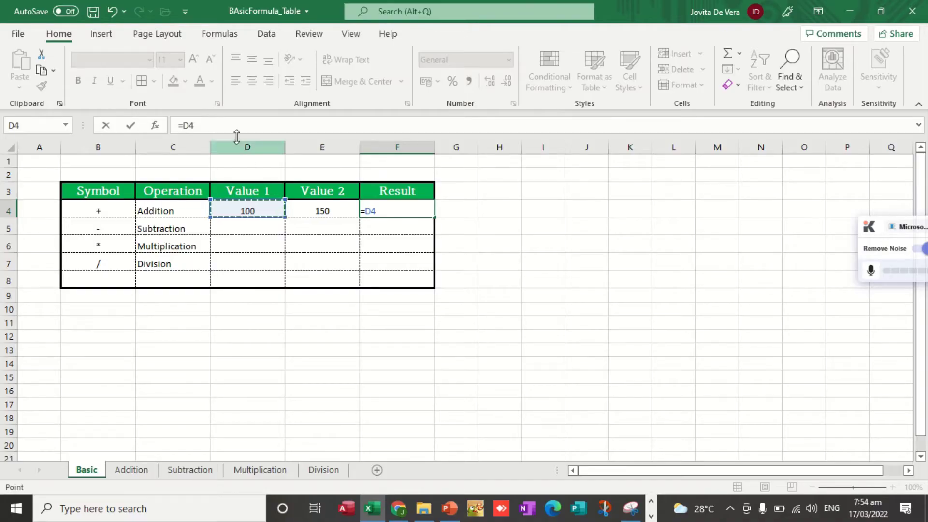
type("+")
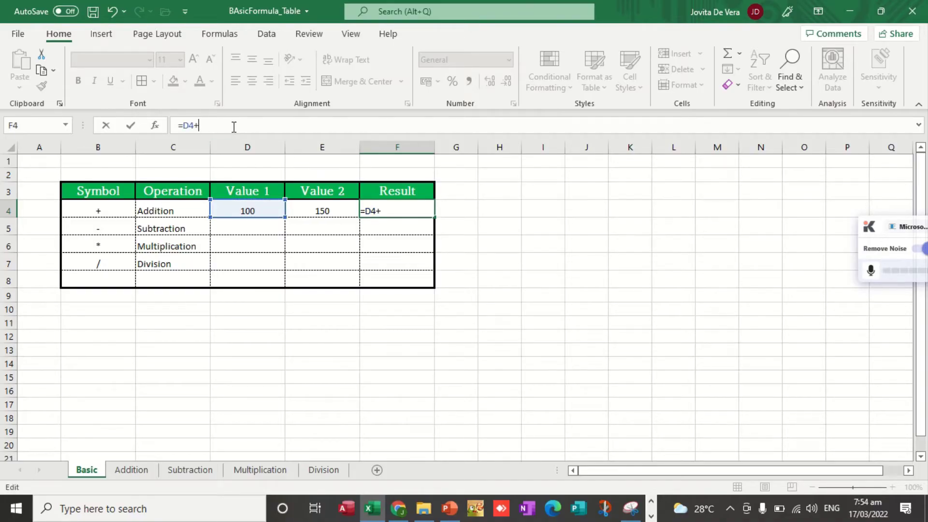
left_click(321, 210)
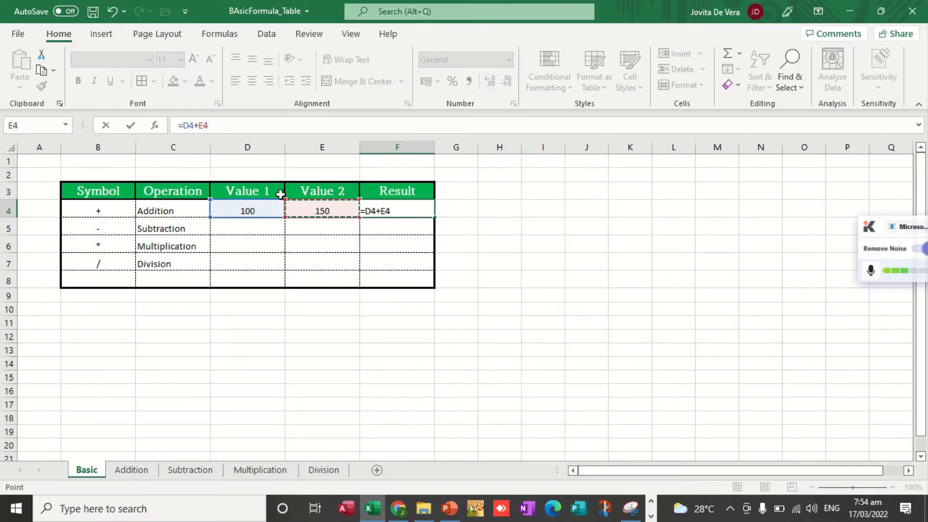
left_click(227, 128)
key("Return")
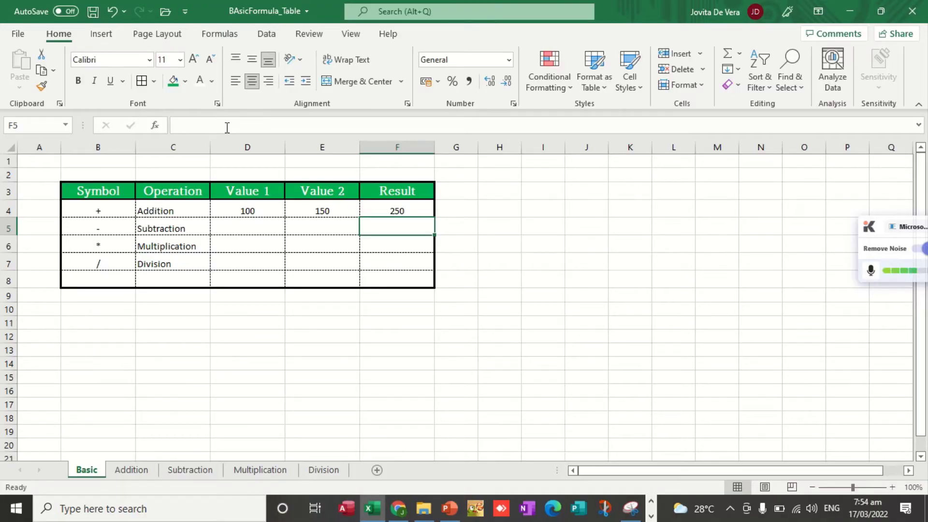
key("Up")
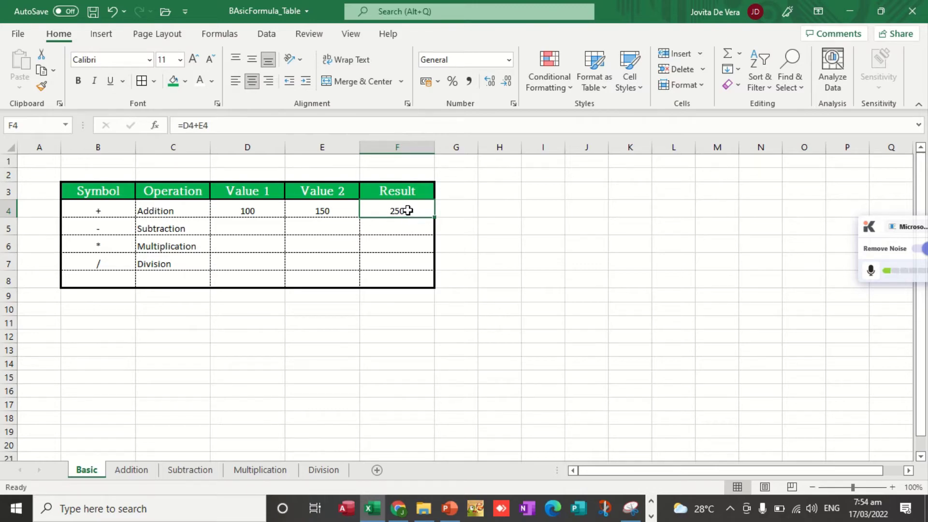
Enter 1000 in D5 and 200 in E5 for the Subtraction row.
left_click(400, 260)
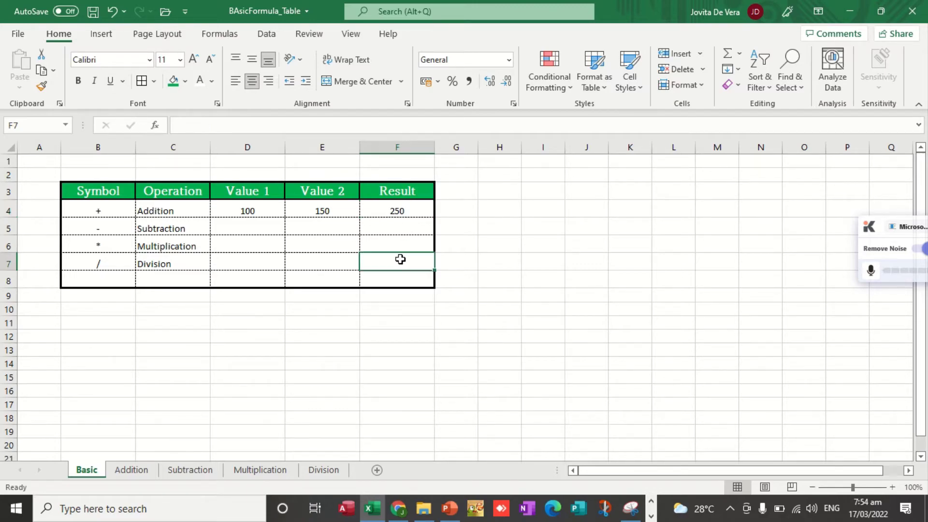
left_click(259, 228)
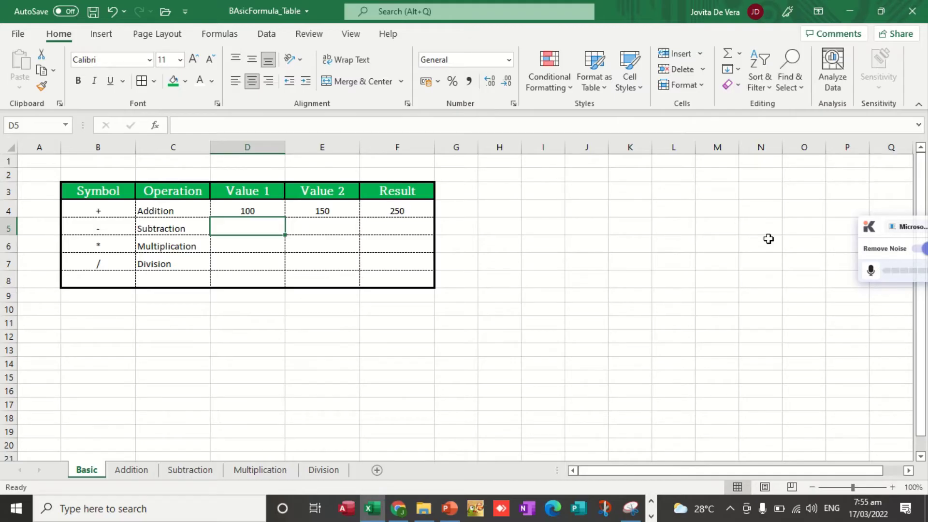
type("1000")
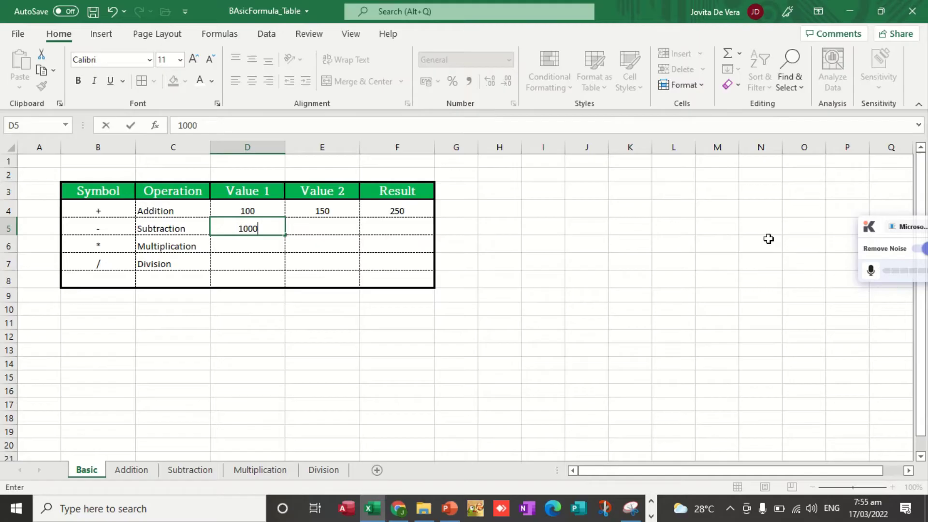
key("Tab")
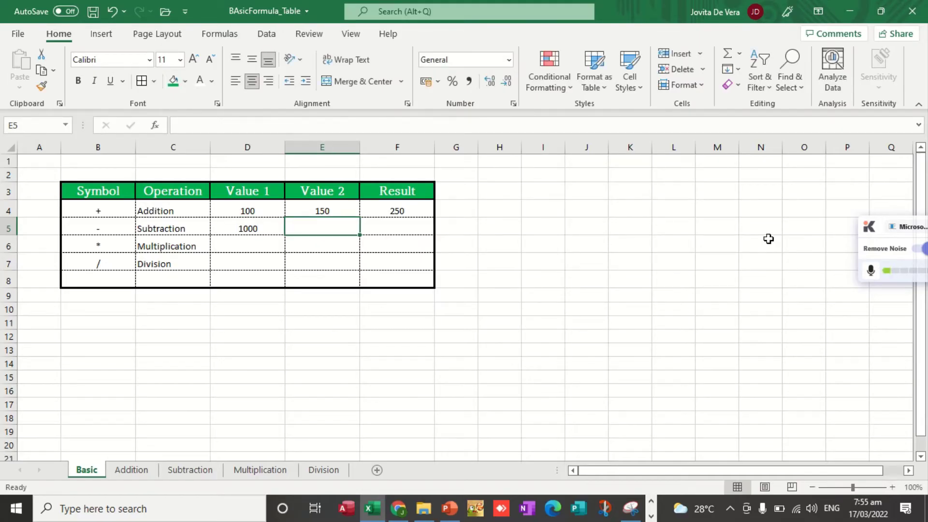
type("200")
key("Tab")
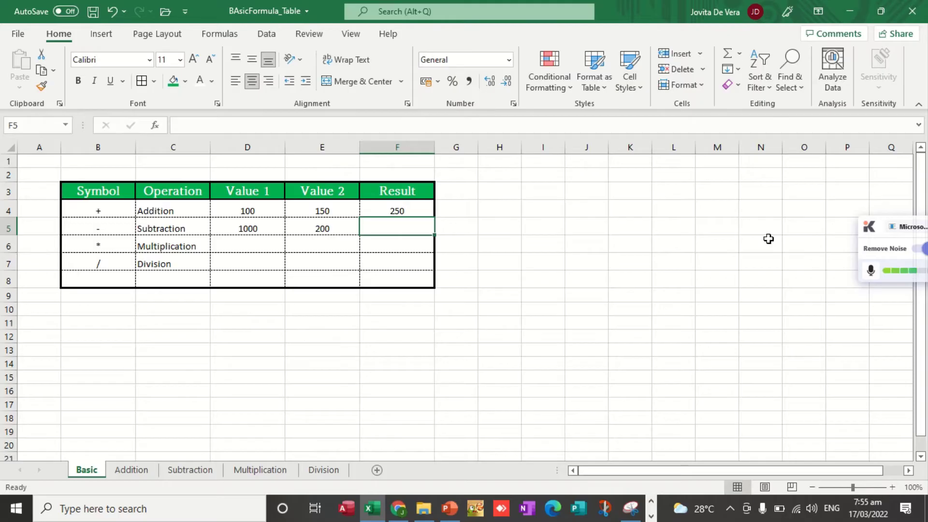
Enter =D5-E5 in F5 so the Subtraction result shows 800.
type("=")
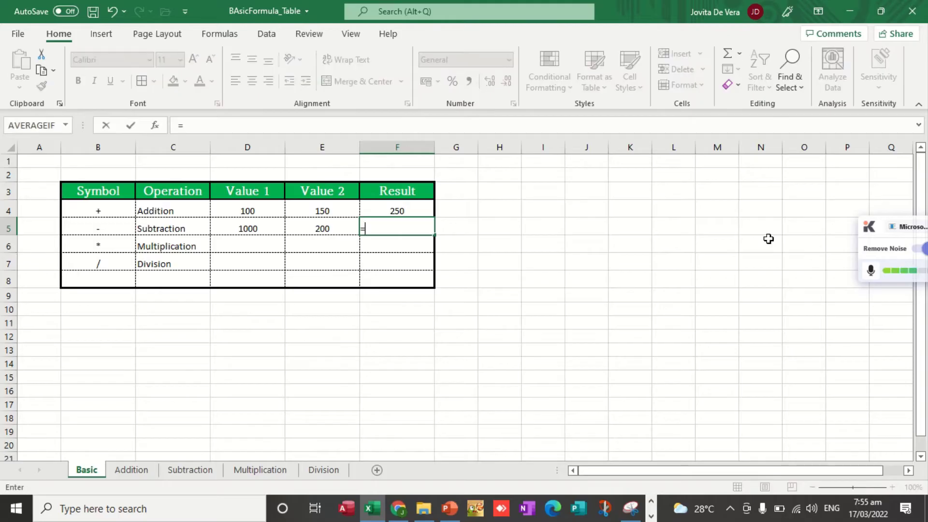
left_click(248, 229)
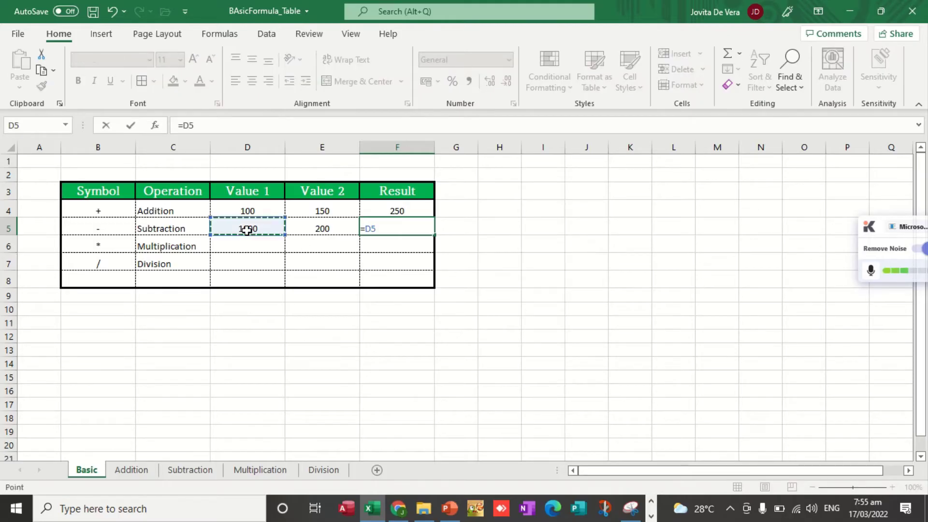
left_click(216, 124)
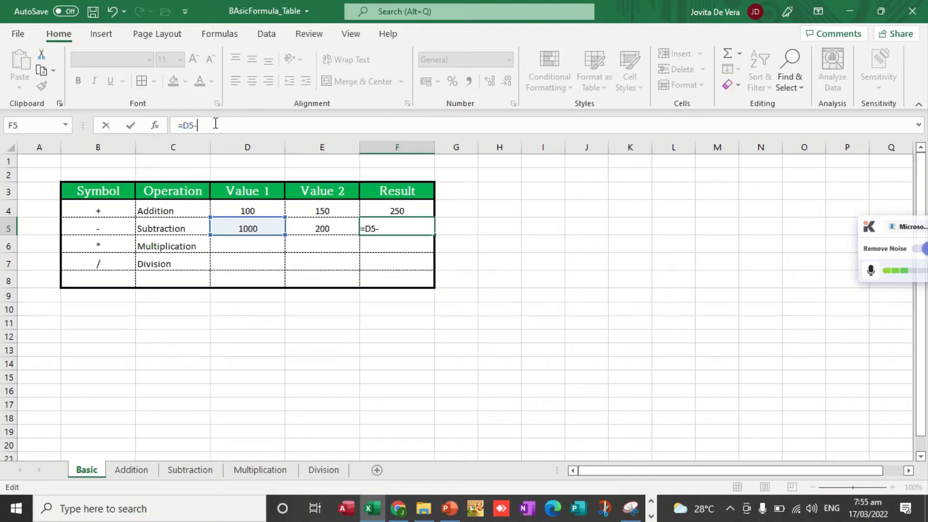
type("-")
left_click(330, 236)
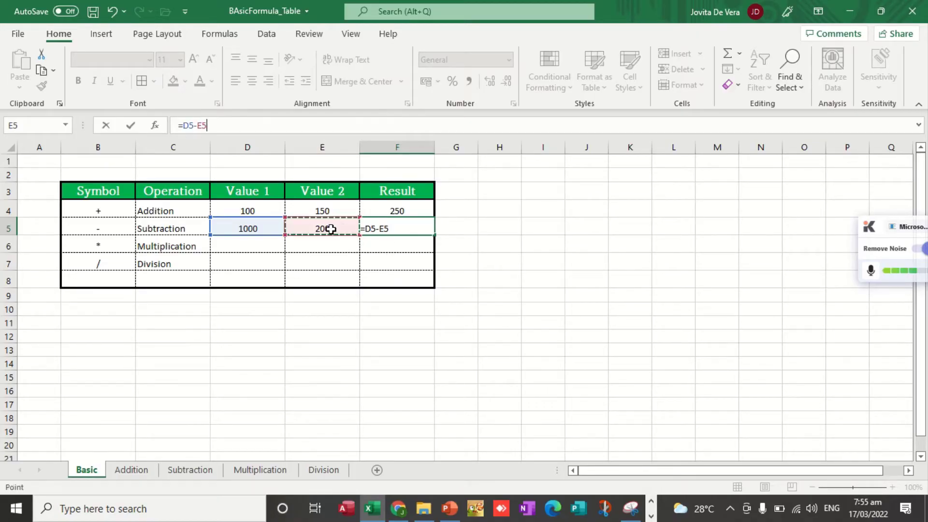
left_click(236, 124)
key("Return")
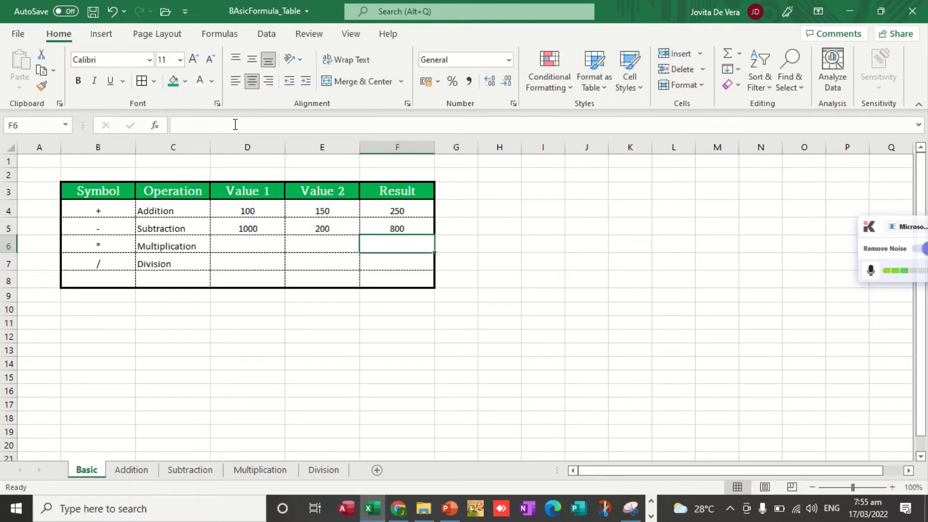
Enter 100 in D6 and 5 in E6 for the Multiplication row.
key("Up")
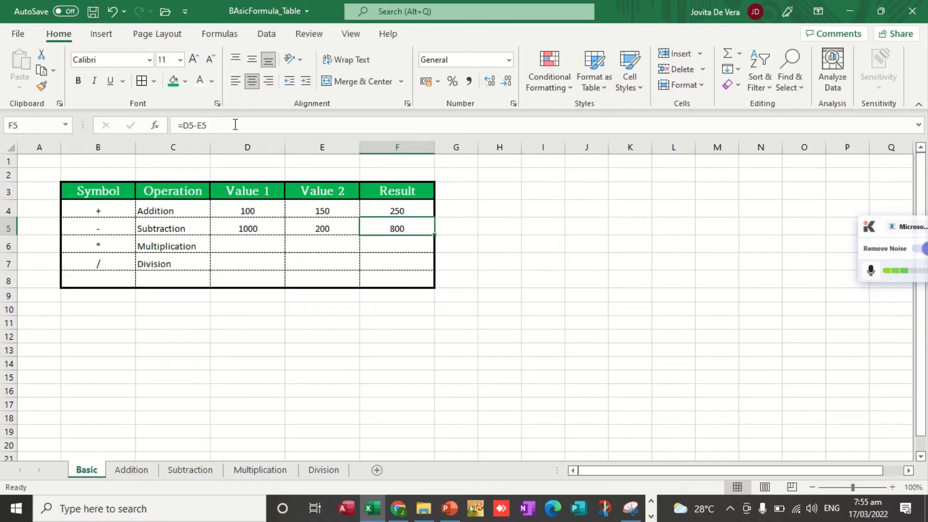
left_click(252, 249)
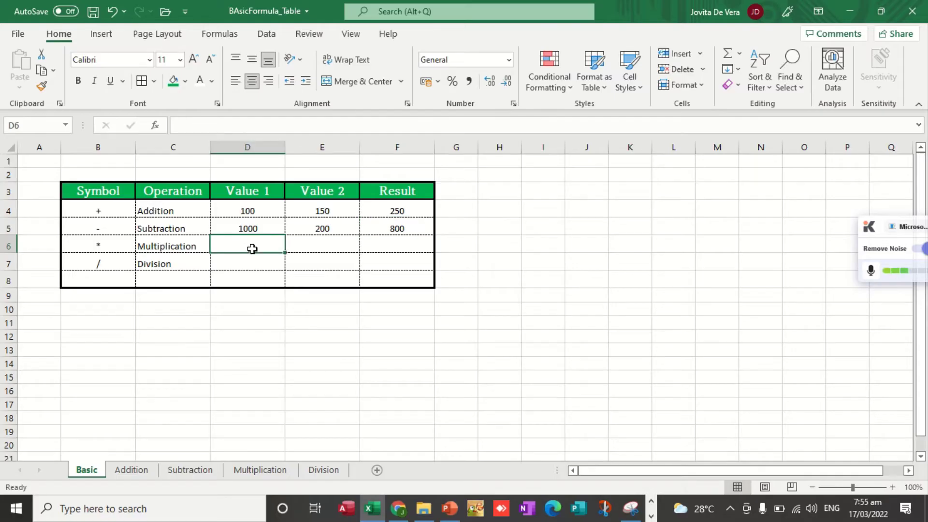
type("100")
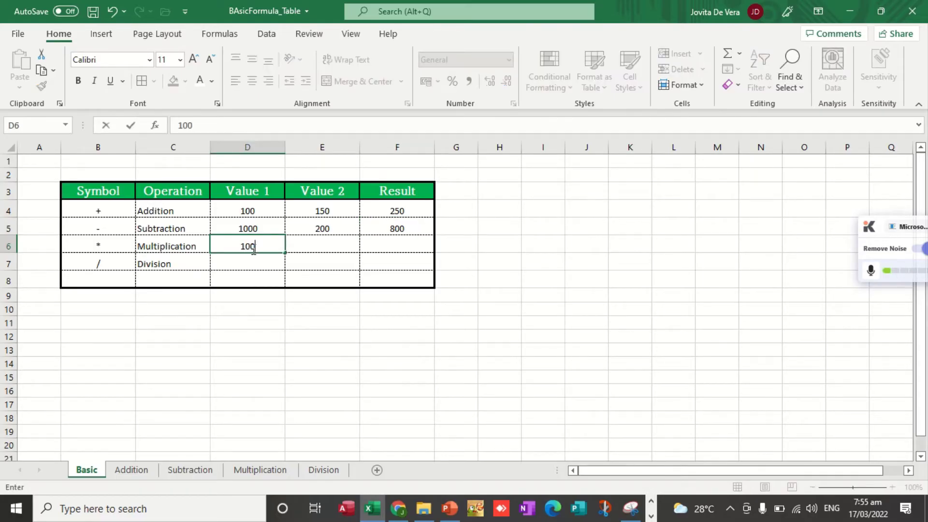
left_click(325, 244)
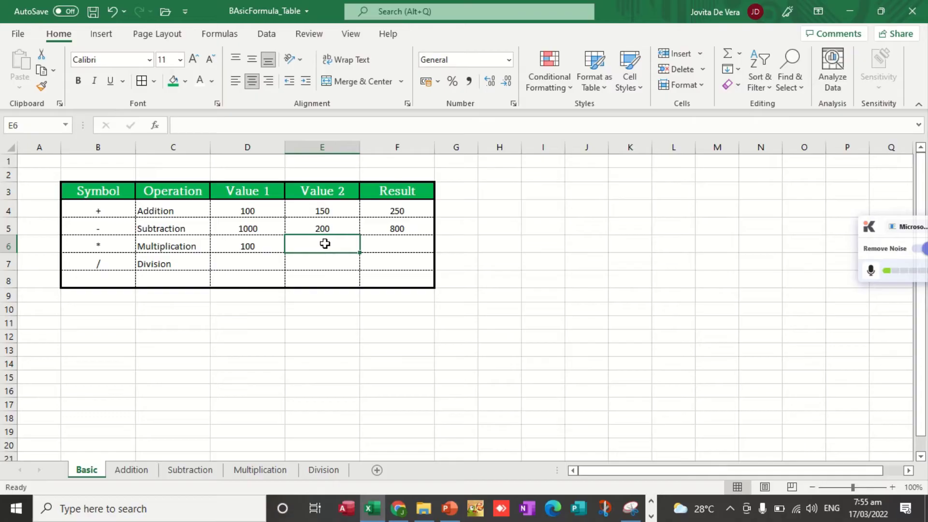
type("5")
Enter =D6*E6 in F6, giving a Multiplication result of 500.
left_click(419, 248)
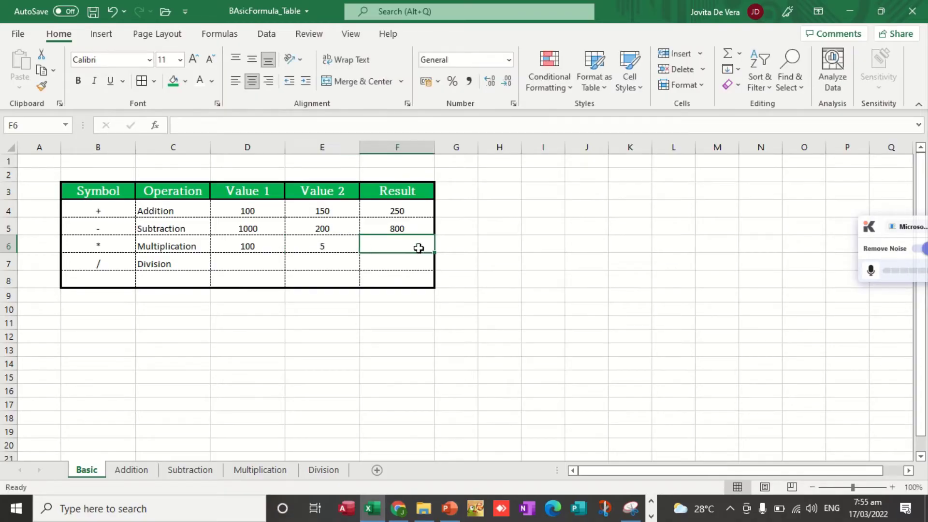
type("=")
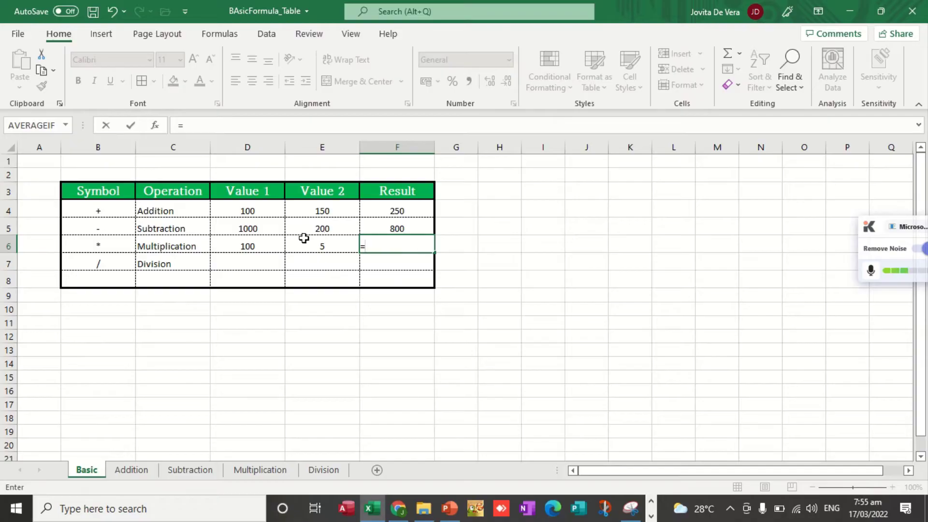
left_click(250, 248)
left_click(226, 128)
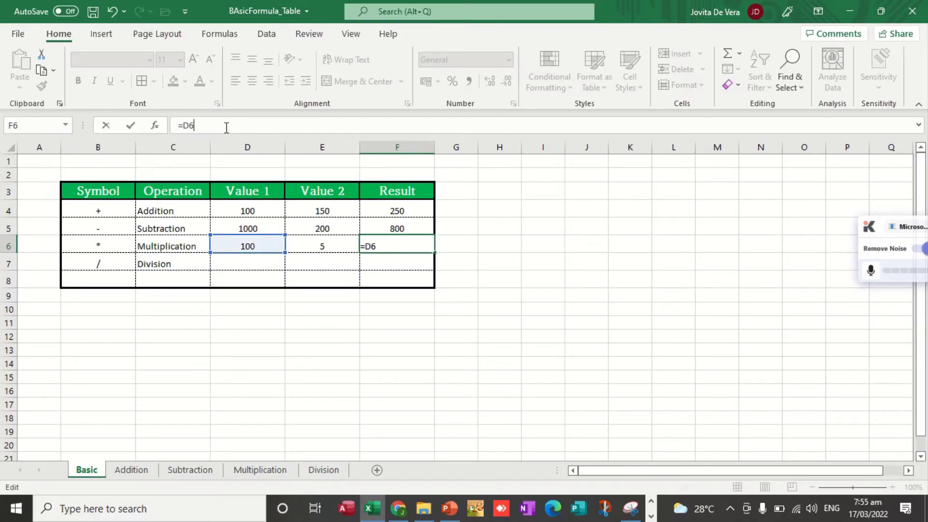
type("*")
left_click(314, 248)
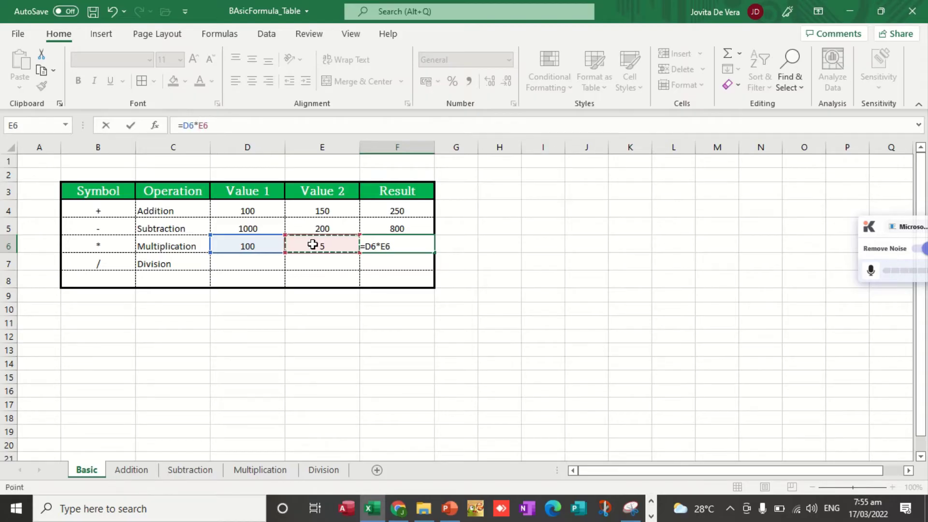
key("Return")
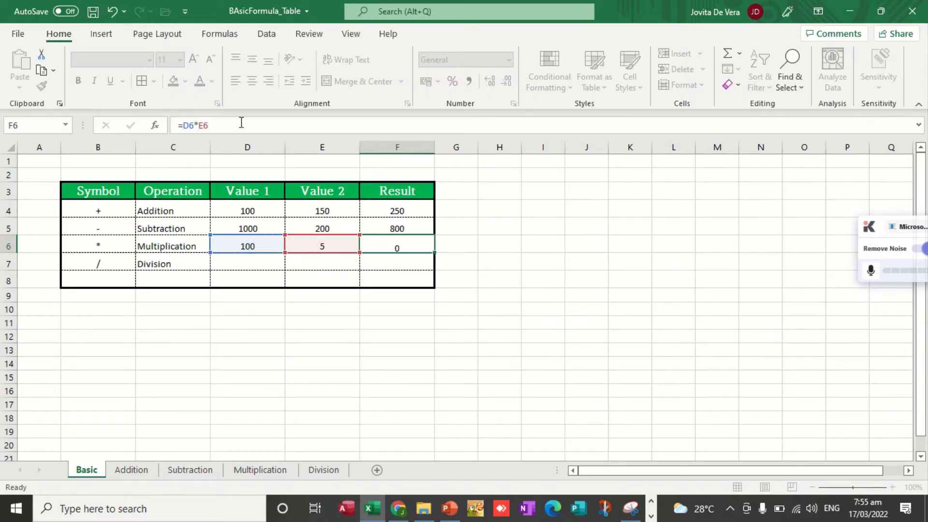
left_click(390, 248)
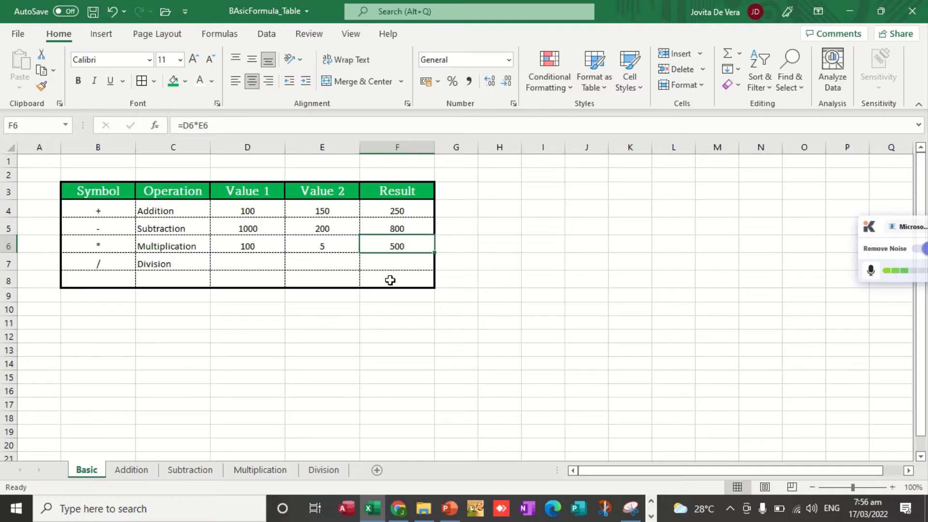
Enter 900 in D7 and 300 in E7 for the Division row.
left_click(395, 267)
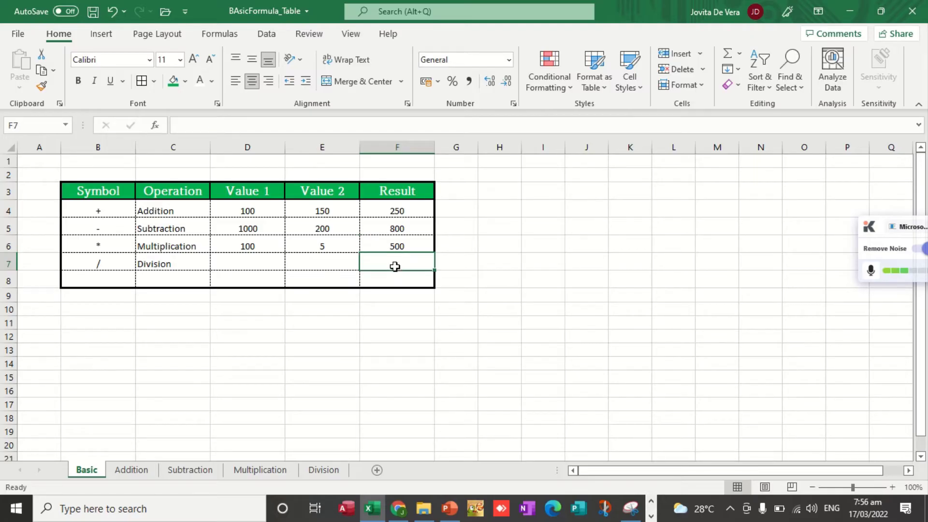
left_click(254, 262)
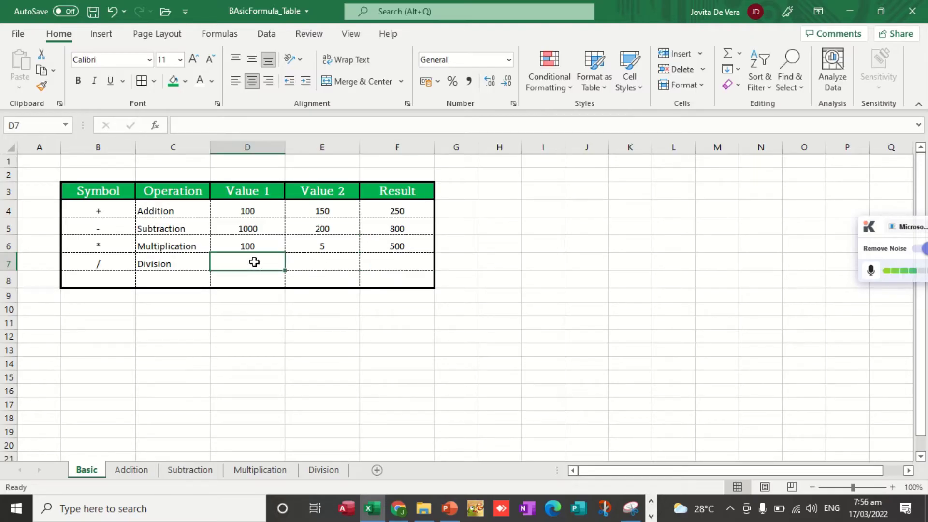
type("900")
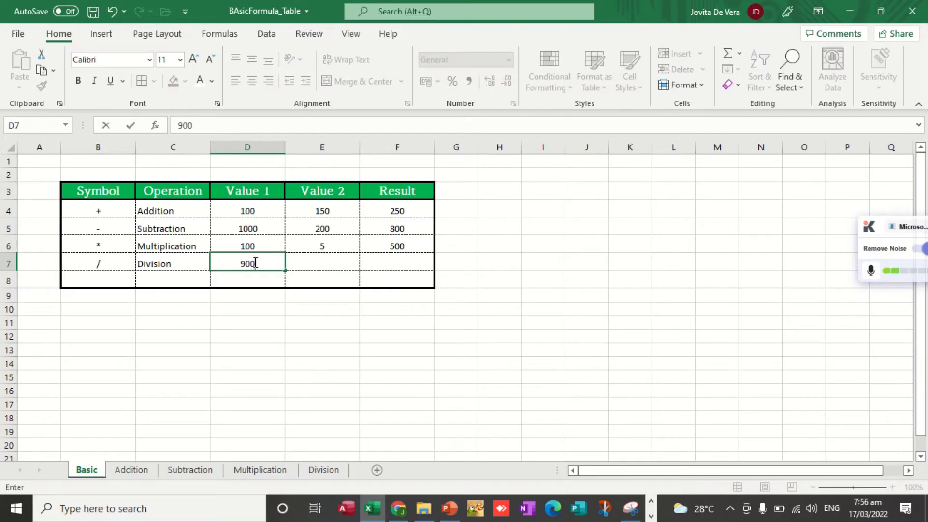
key("Tab")
type("30")
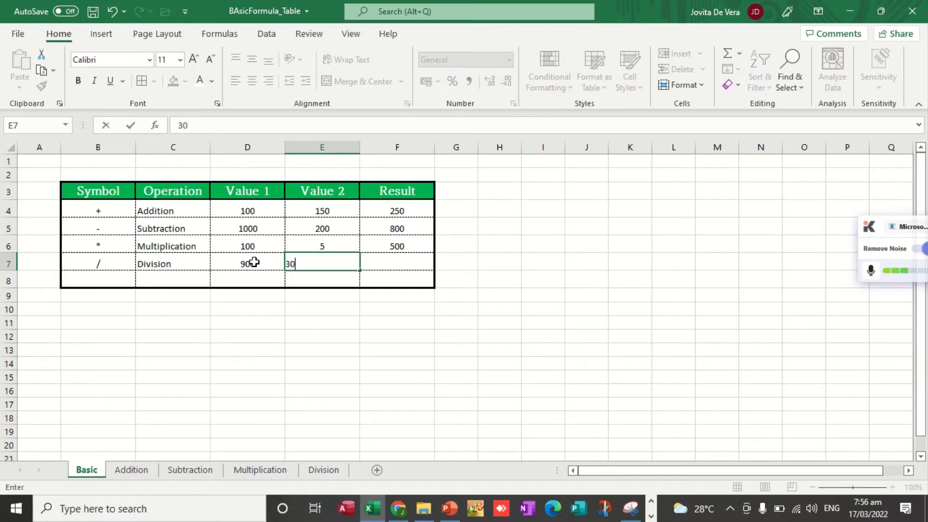
type("0")
key("Tab")
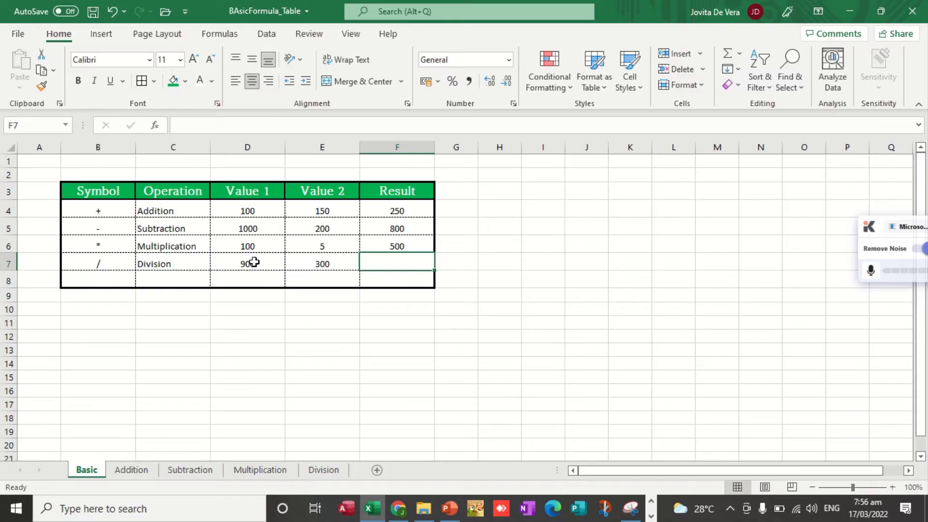
Enter =D7/E7 in F7 to show 3, then check each result formula from F4 down.
type("=")
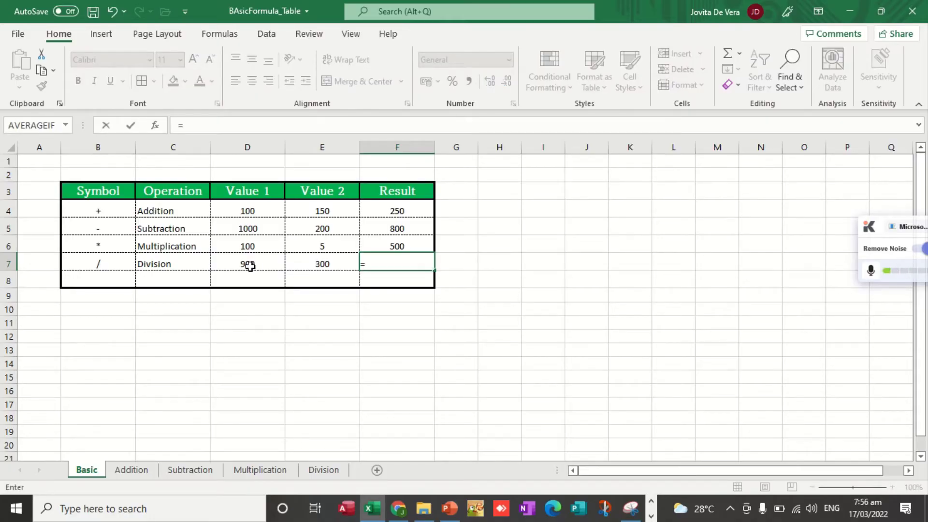
left_click(247, 263)
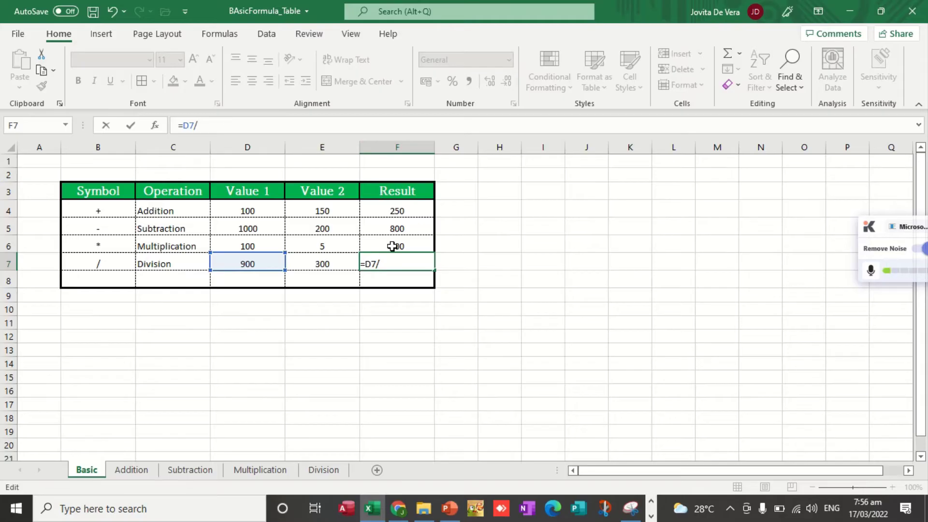
left_click(331, 263)
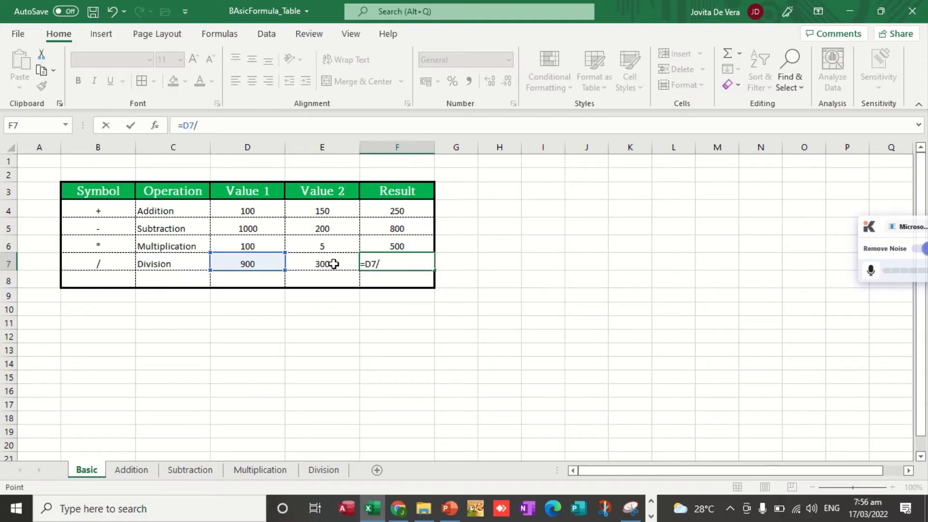
left_click(244, 126)
key("Return")
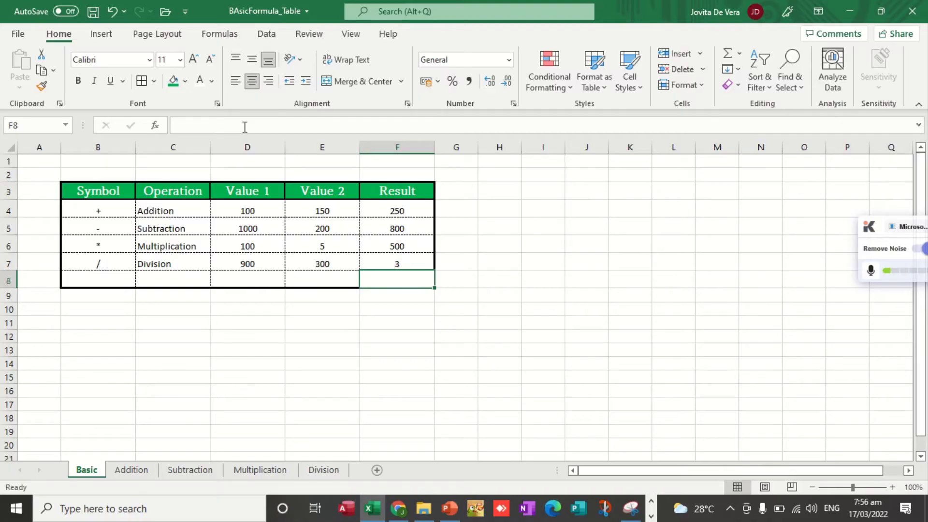
left_click(394, 212)
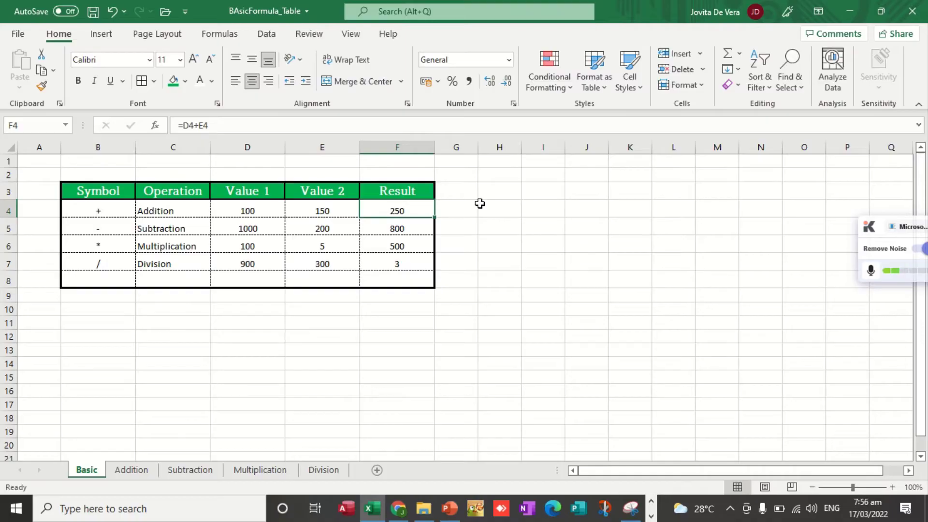
key("Down")
key("Down")
key("Down")
key("Down")
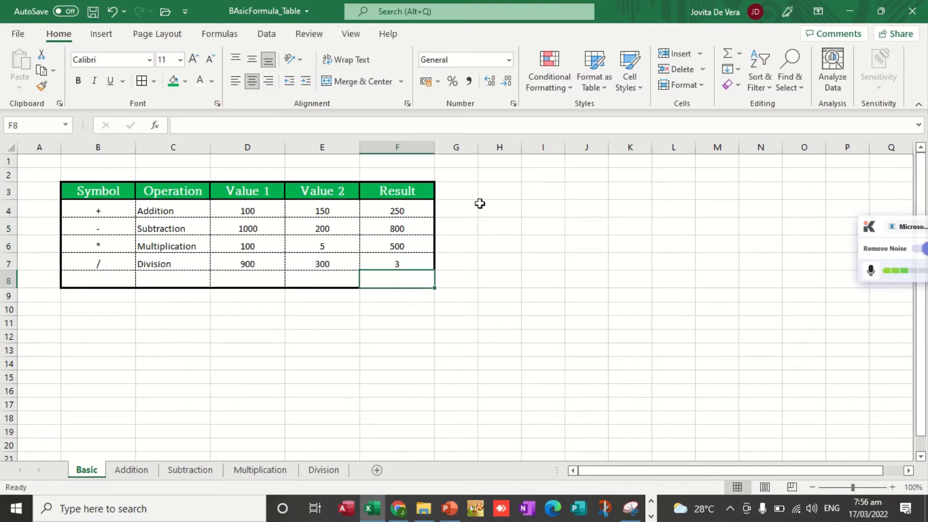
On the Addition sheet, enter 20, 30, 10 and 20 in D5:D8.
left_click(130, 477)
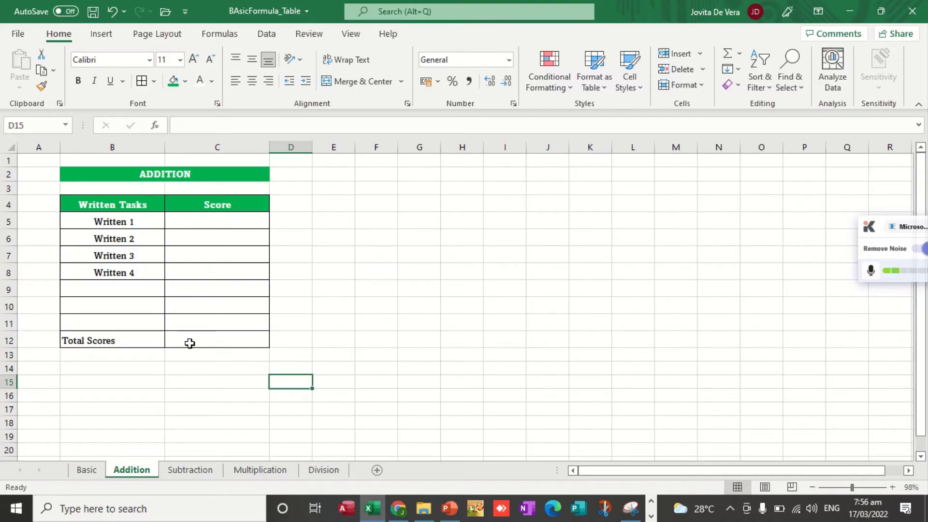
left_click(219, 225)
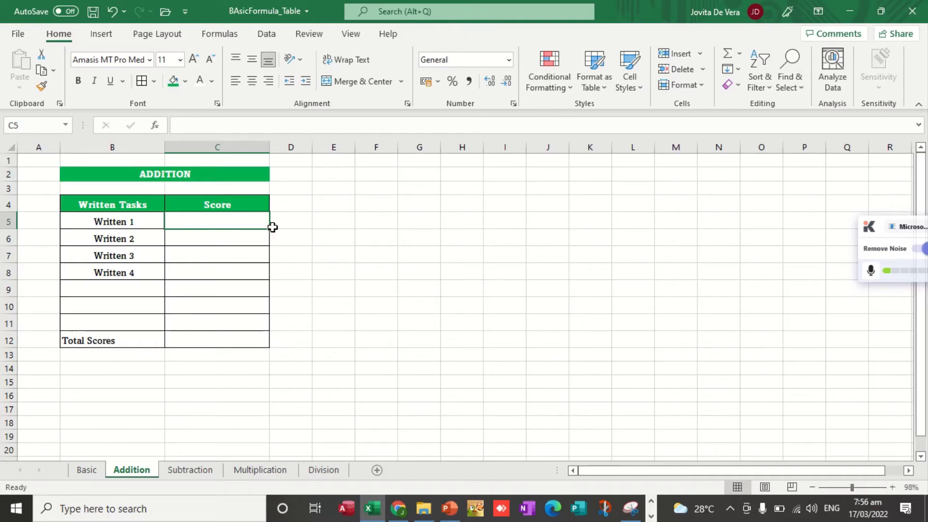
left_click(285, 218)
type("20")
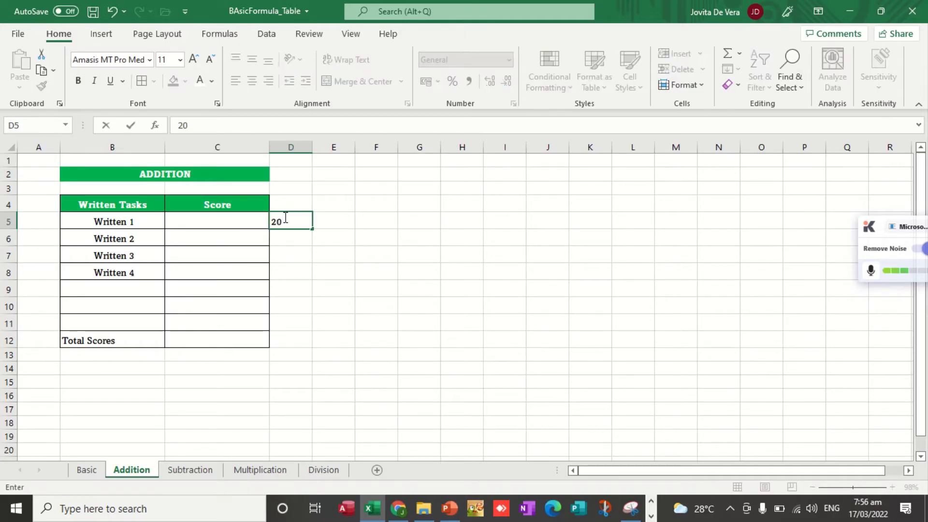
key("Return")
type("30")
key("Return")
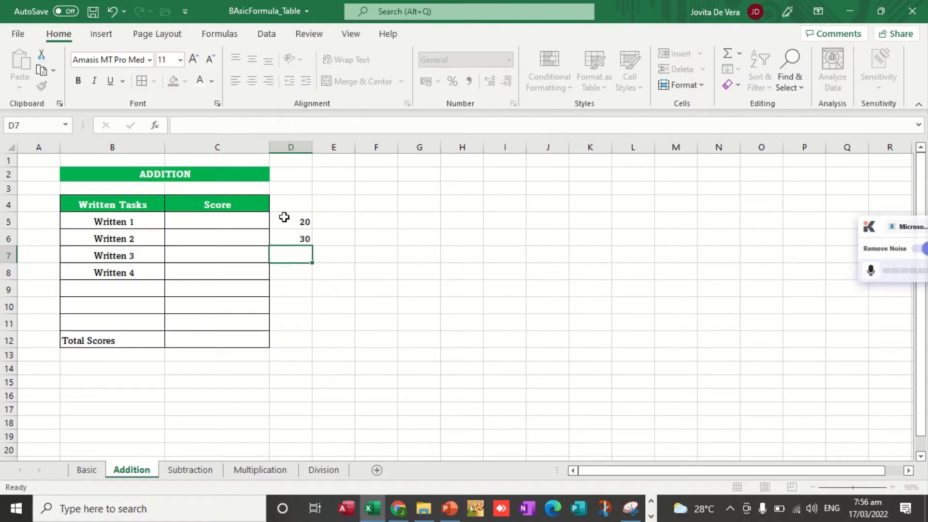
type("10")
key("Return")
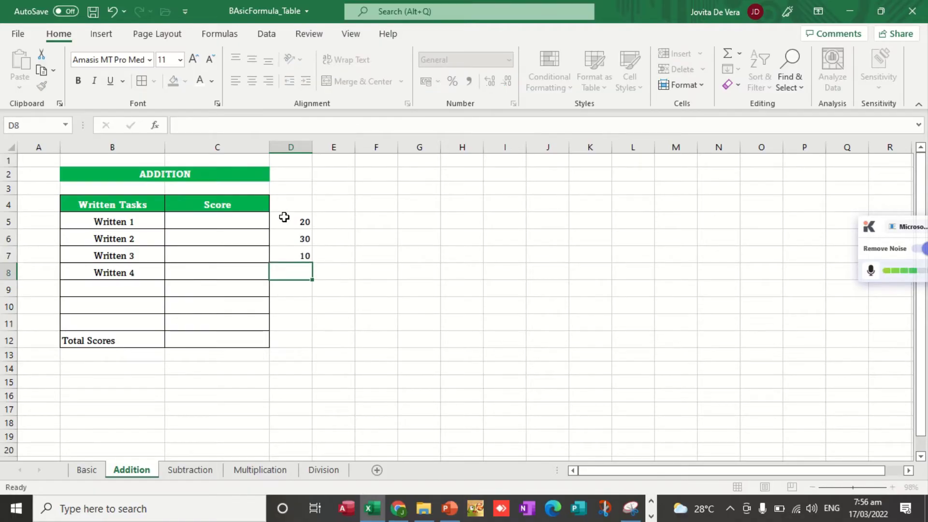
type("20")
key("Return")
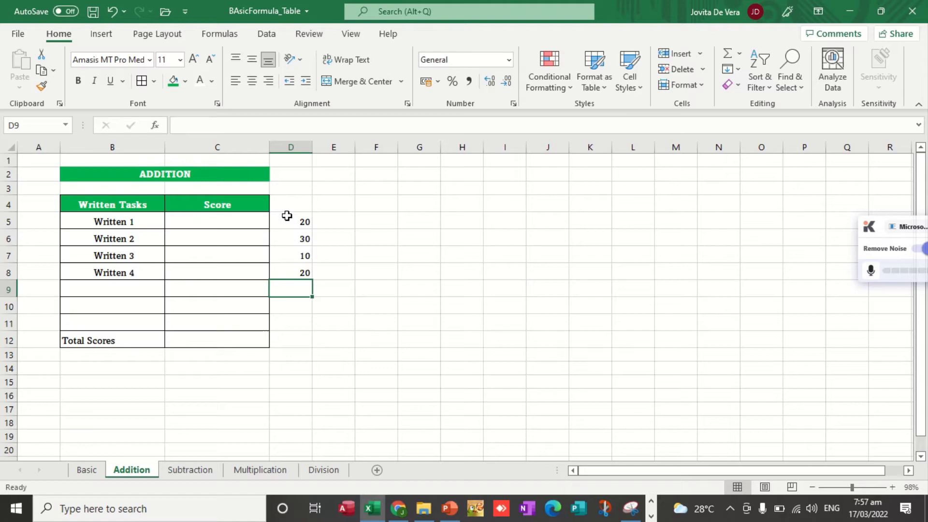
Centre column D, give it the heading 'No. Of Items' in D4, and autofit its width.
left_click(298, 148)
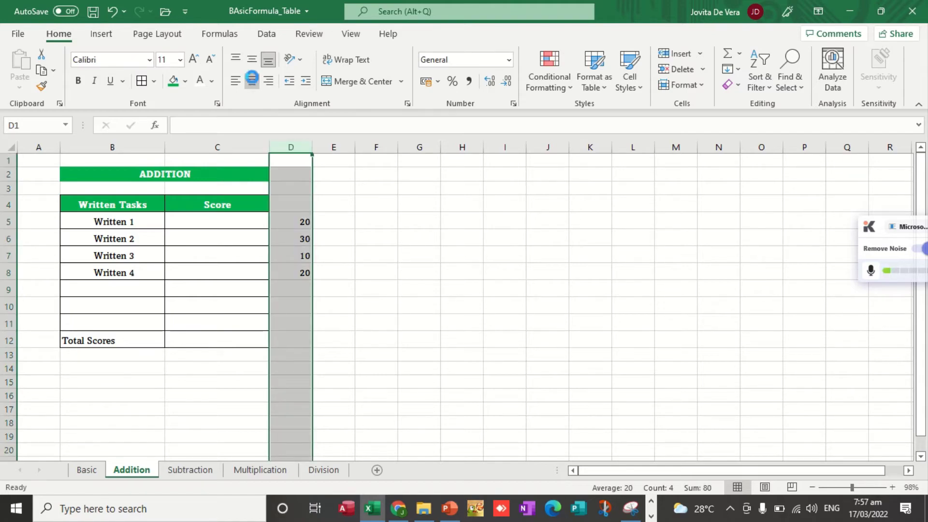
left_click(252, 78)
left_click(208, 223)
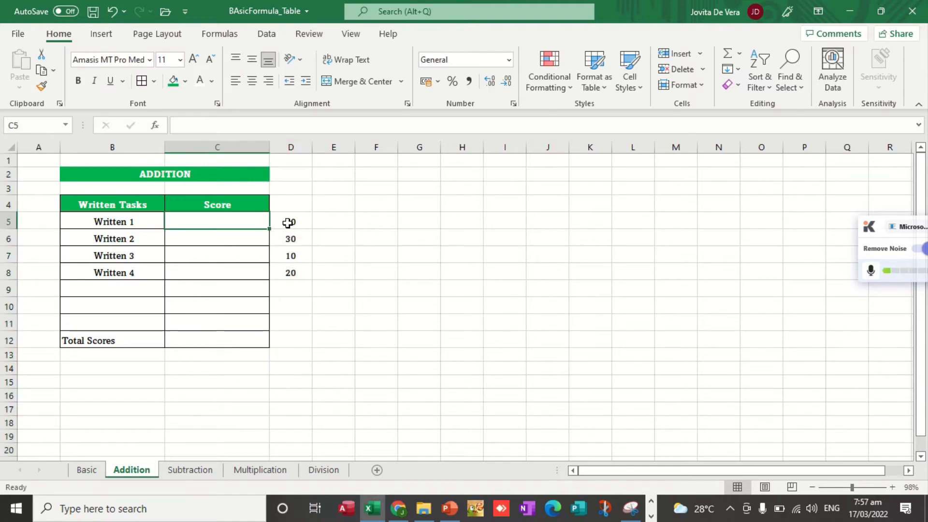
left_click(299, 205)
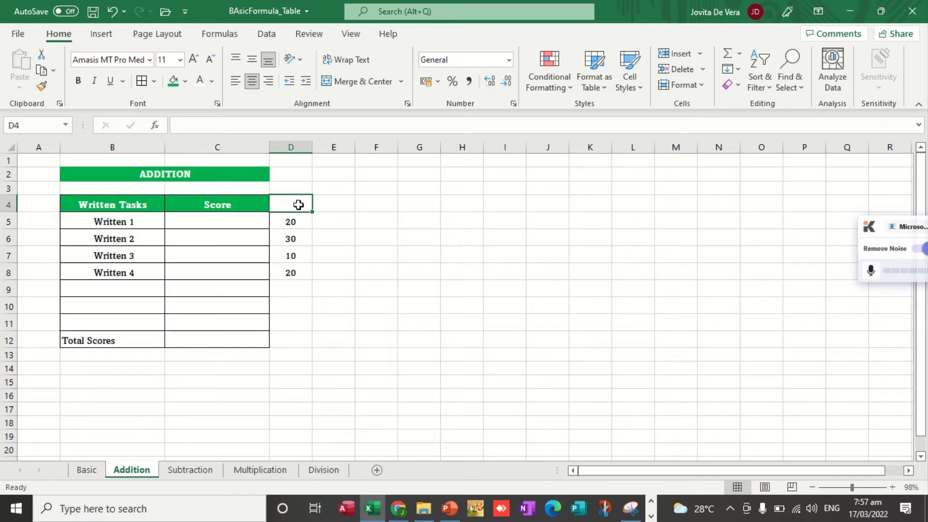
type("No.")
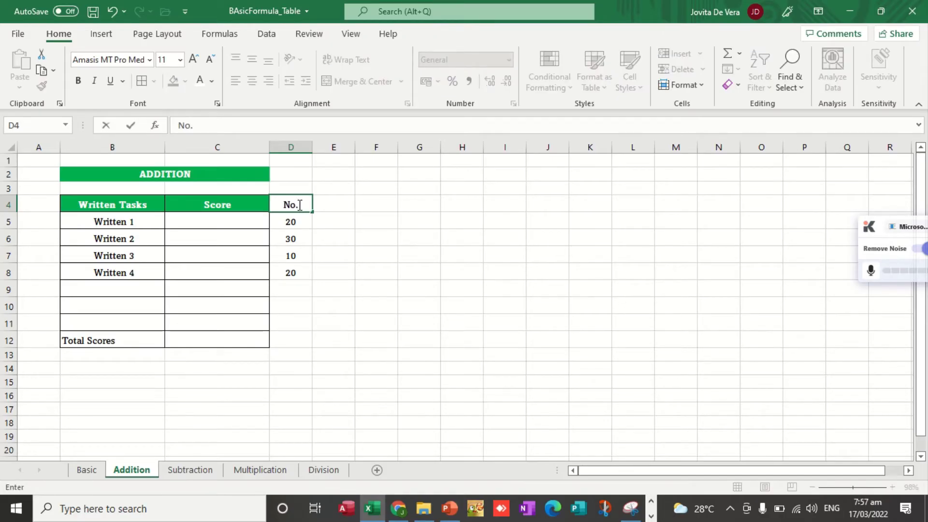
type(" Of Items")
key("Return")
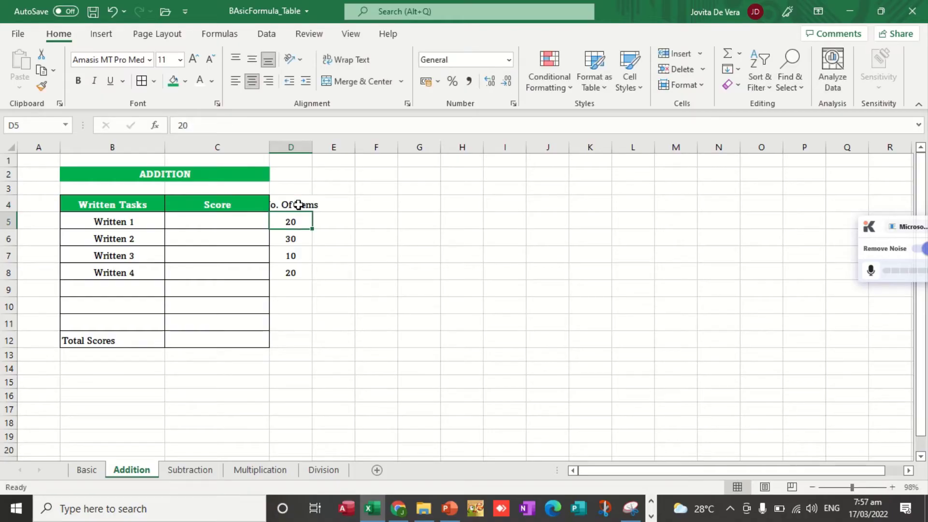
double_click(312, 147)
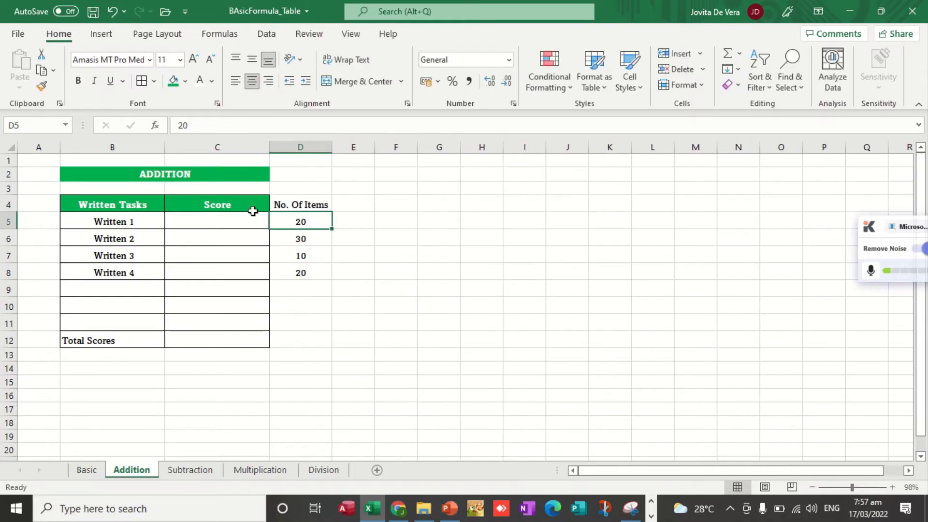
Enter the scores 18, 25, 8 and 12 in C5:C8 for Written 1–4.
left_click(223, 229)
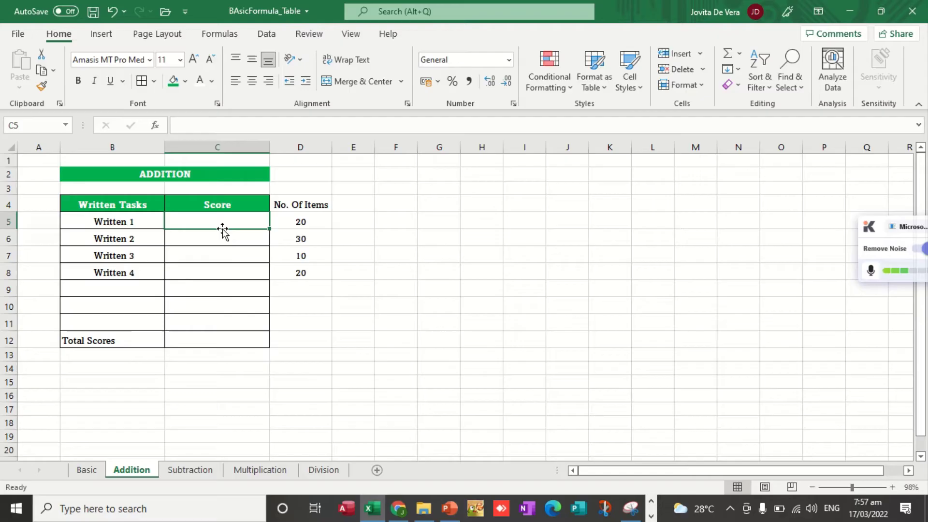
type("18")
key("Return")
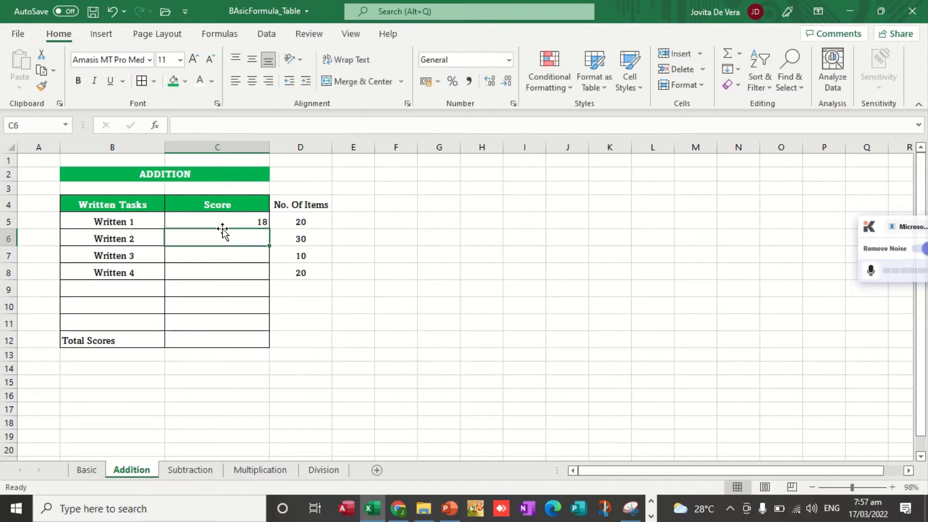
type("25")
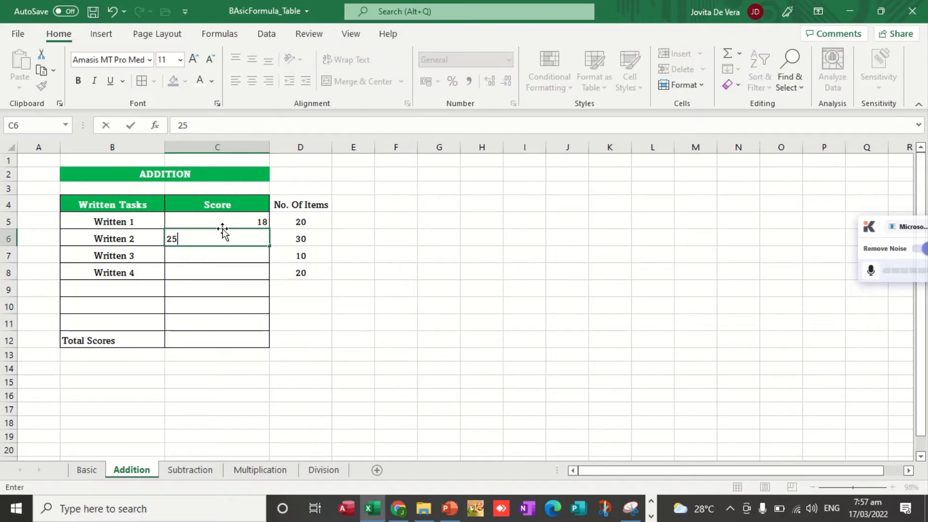
key("Return")
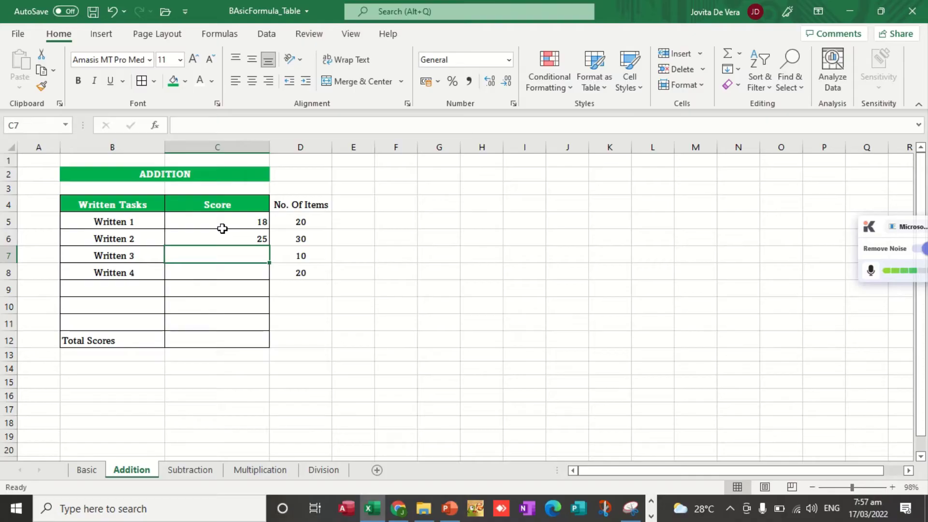
type("3")
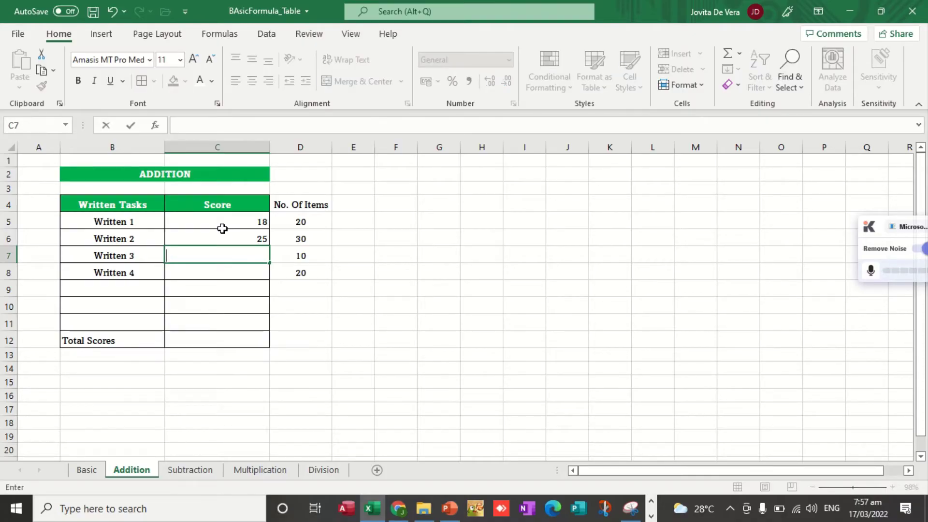
type("8")
key("Return")
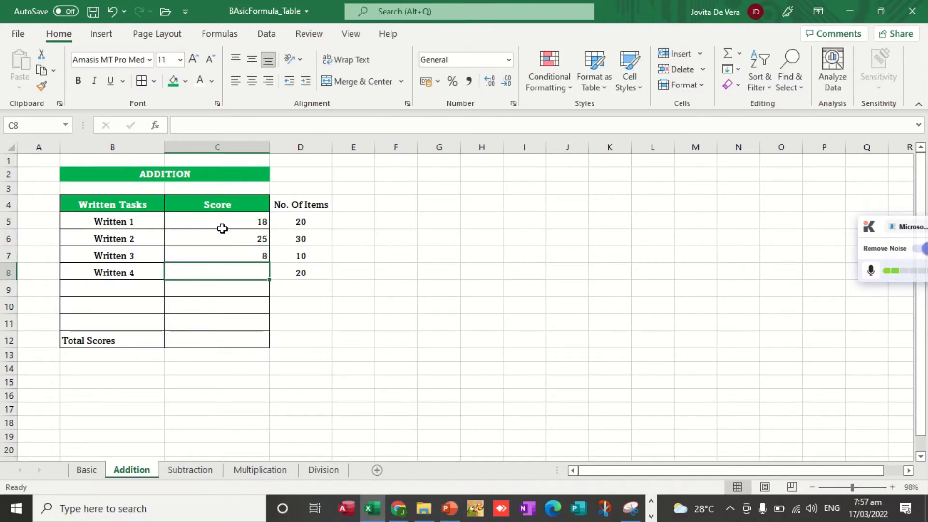
type("12")
key("Return")
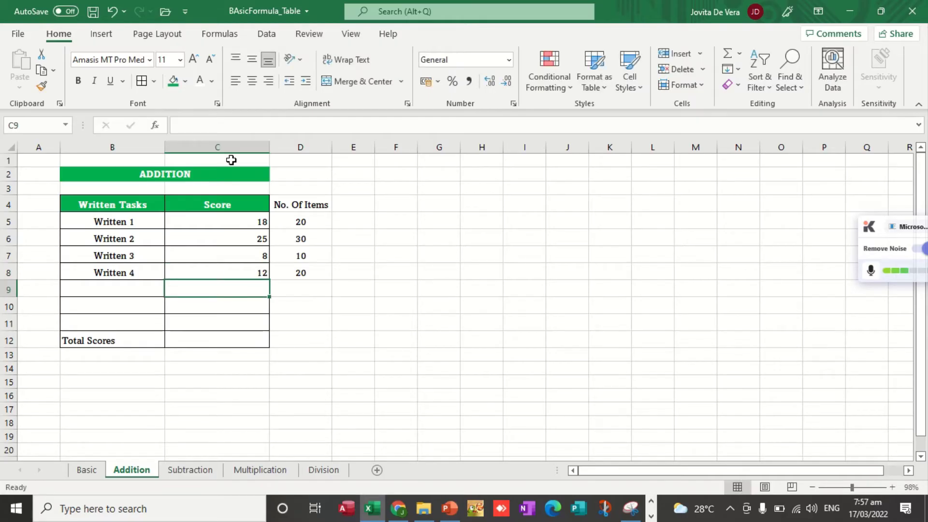
Centre the values in the Score column C.
left_click(227, 147)
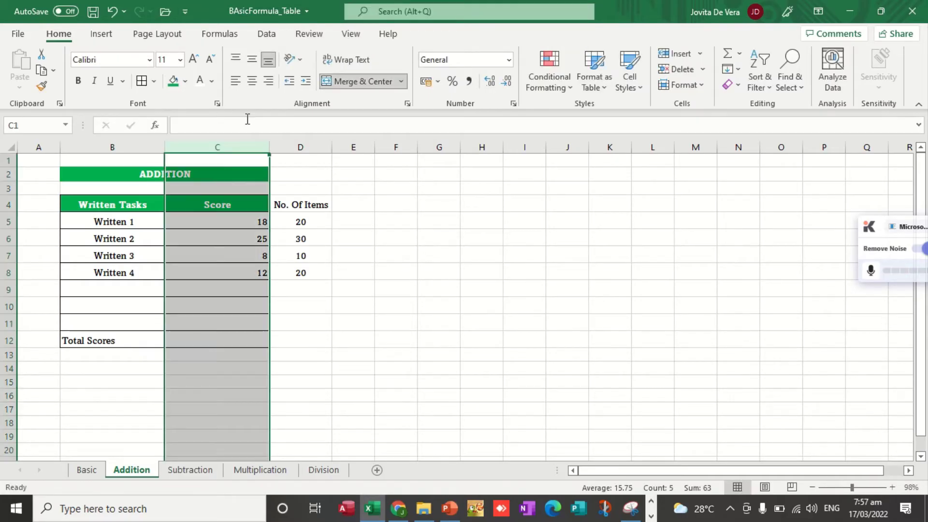
left_click(252, 81)
left_click(204, 341)
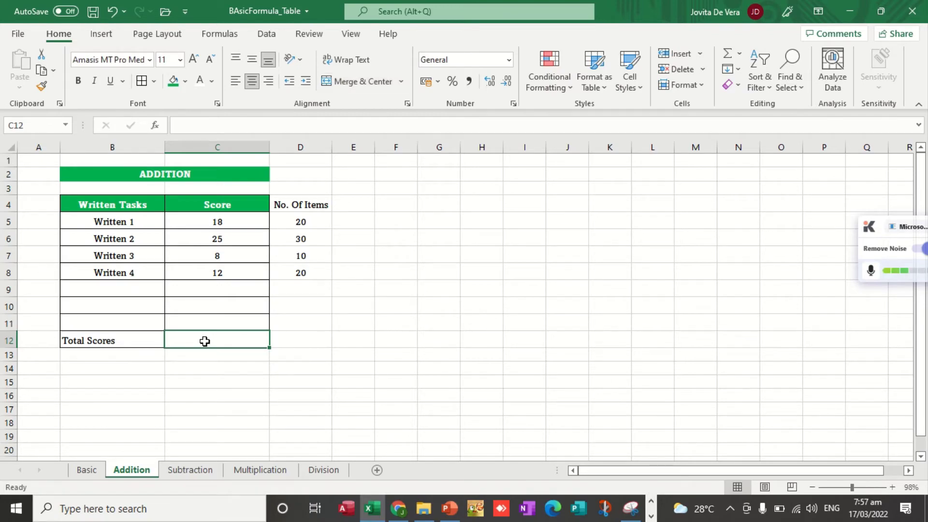
Start the Total Scores formula in C12 adding C5, C6, C7 and C8.
type("=")
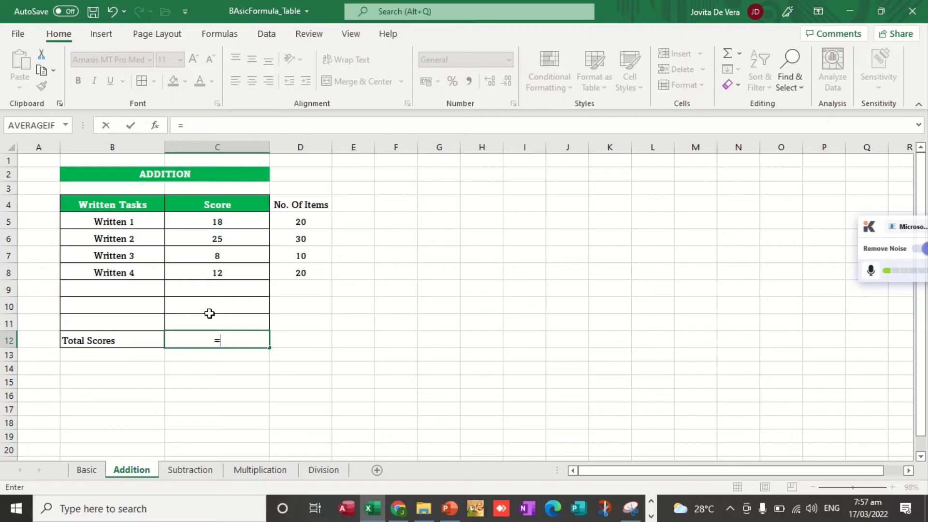
left_click(215, 223)
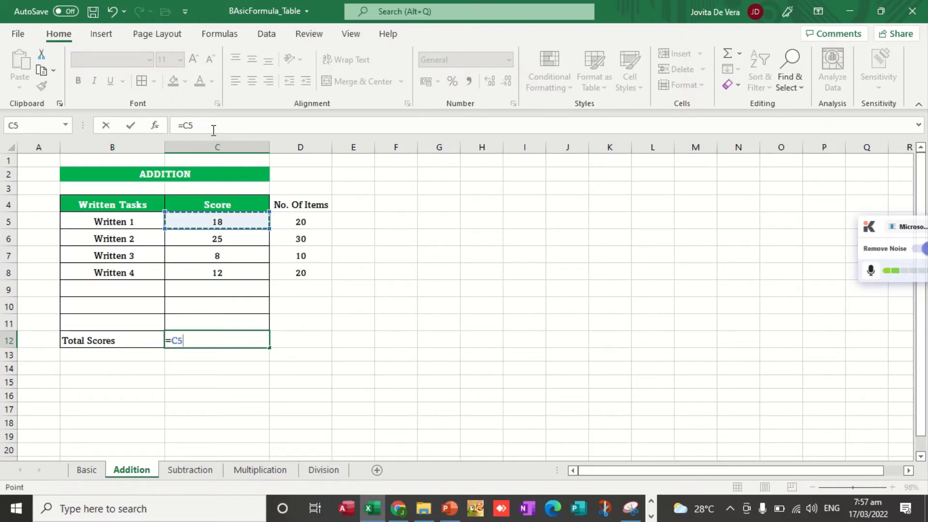
left_click(213, 127)
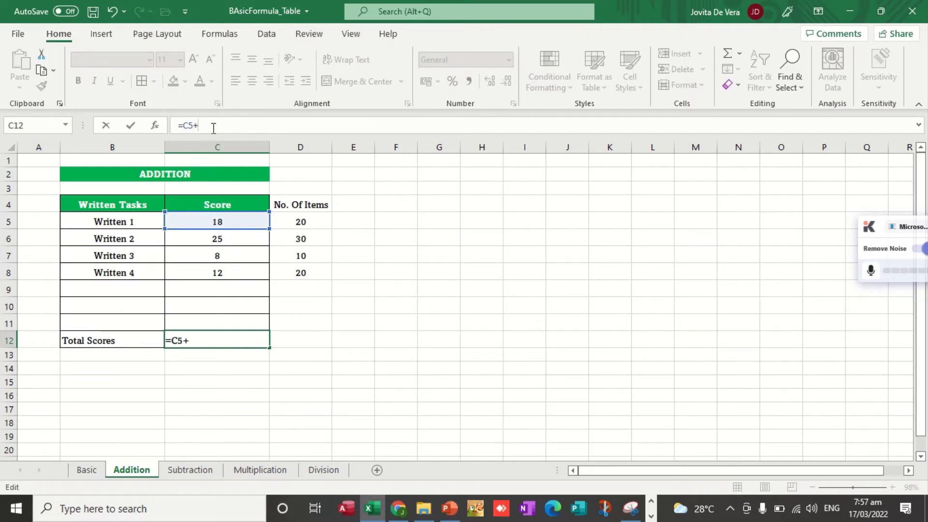
left_click(224, 239)
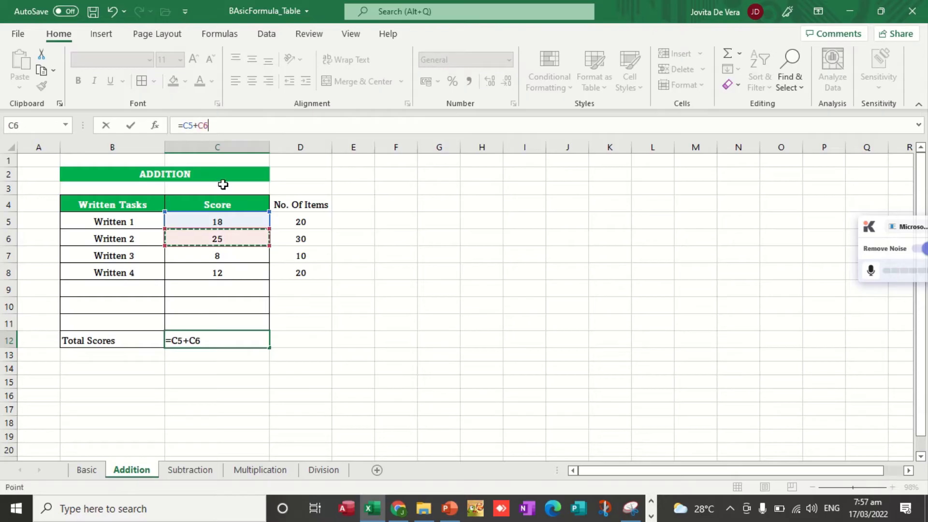
left_click(224, 126)
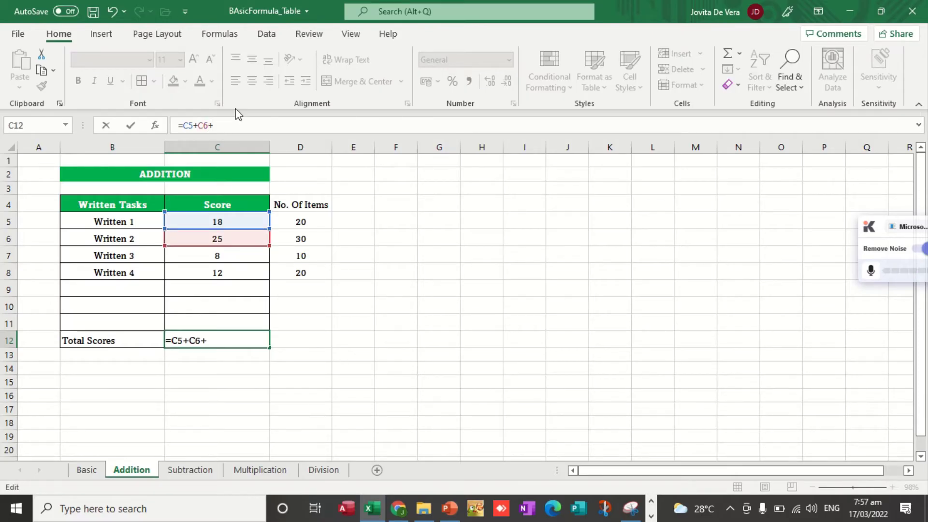
left_click(237, 257)
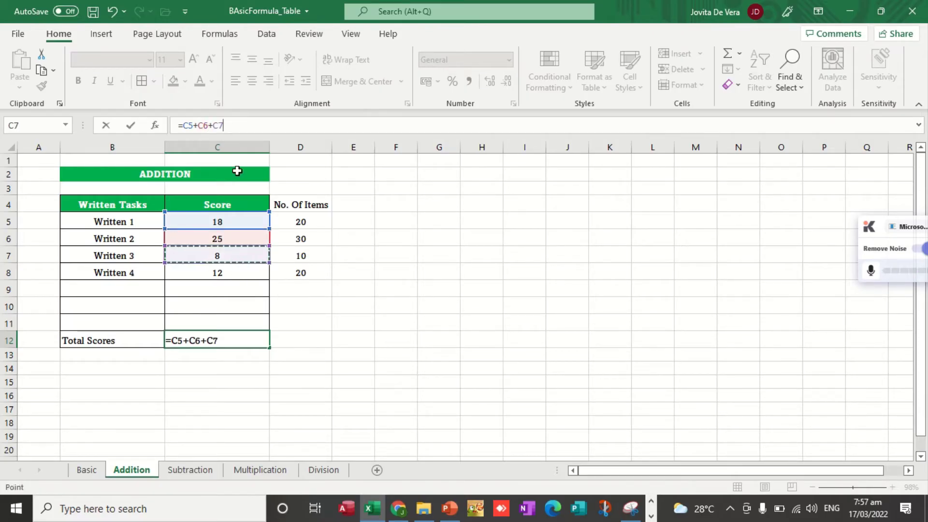
left_click(233, 124)
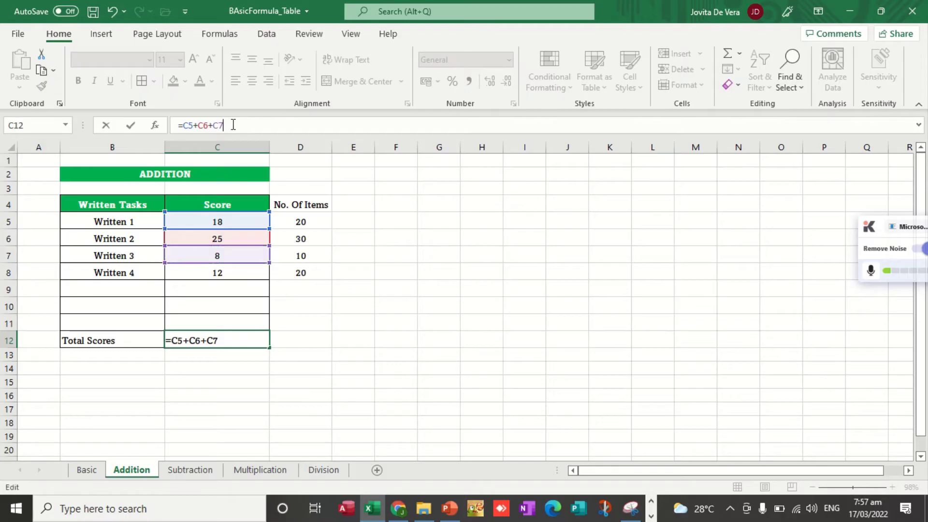
left_click(228, 273)
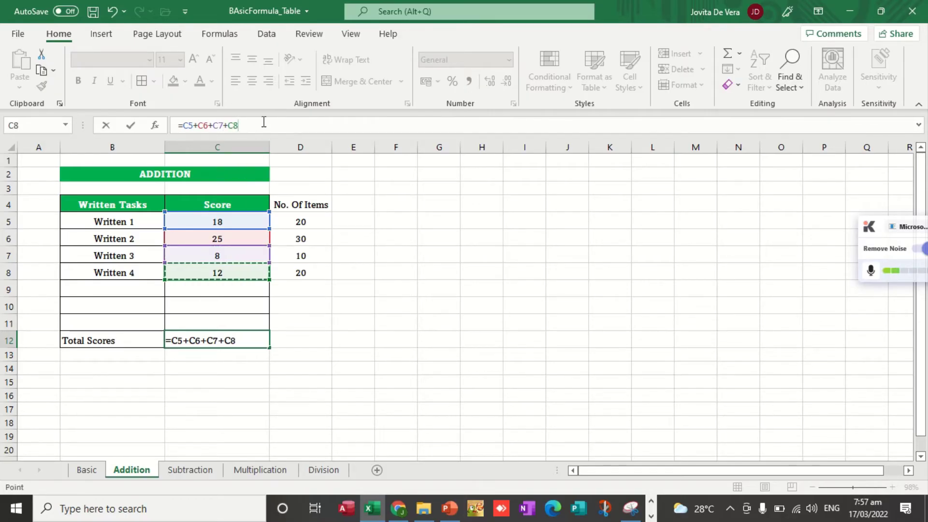
Append C9, C10 and C11 and commit, so Total Scores shows 63.
type("+")
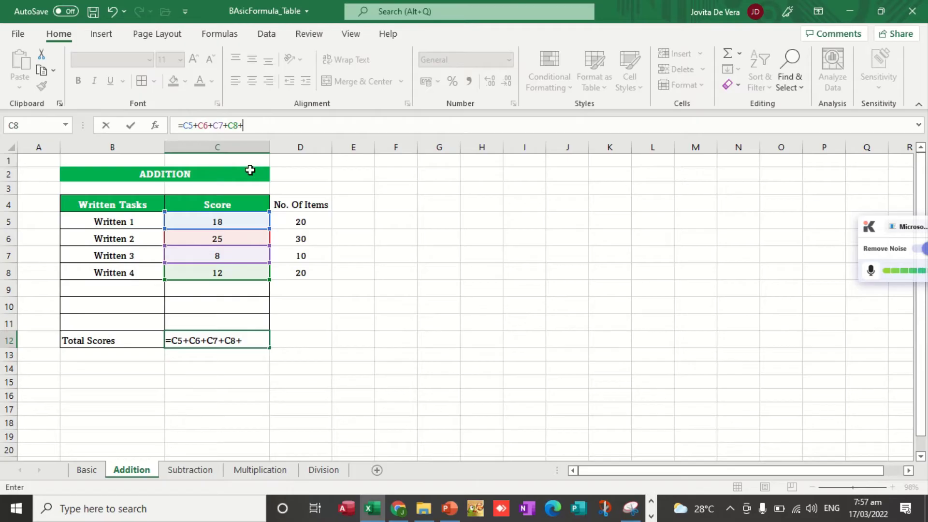
left_click(231, 290)
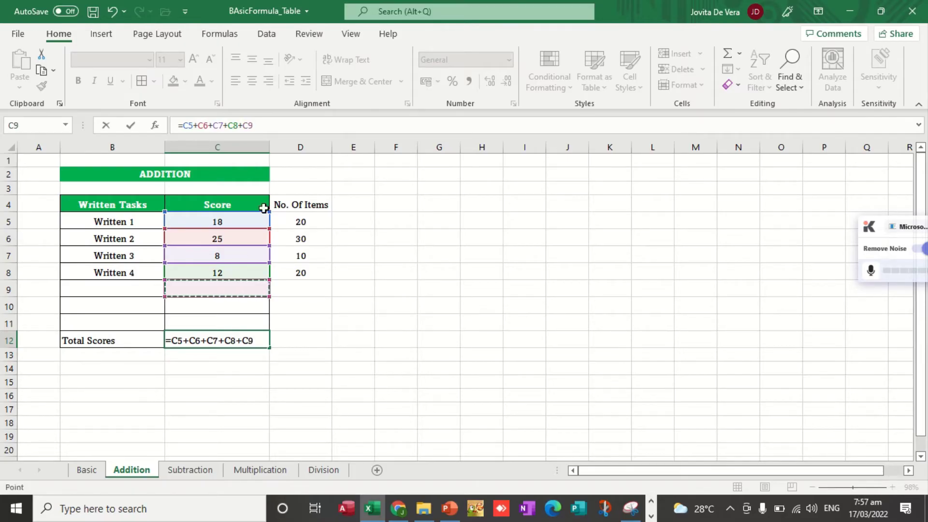
left_click(275, 127)
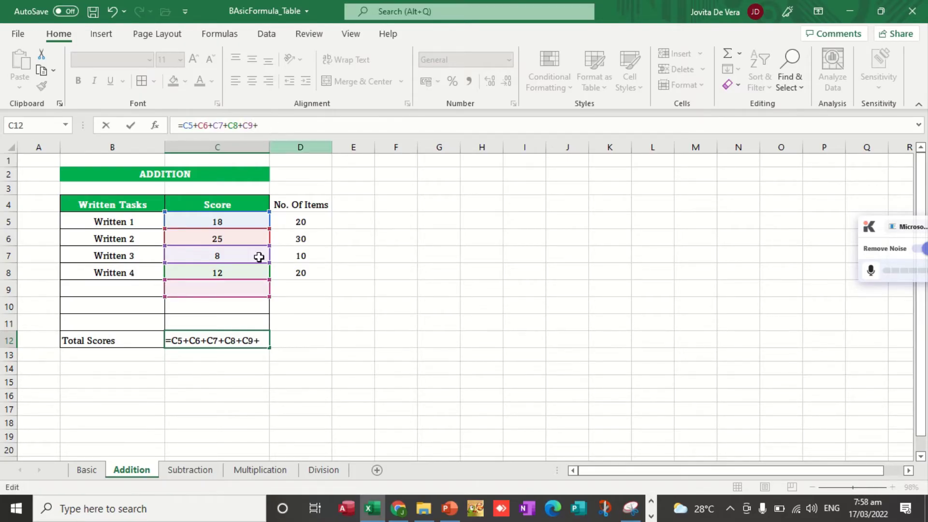
left_click(216, 305)
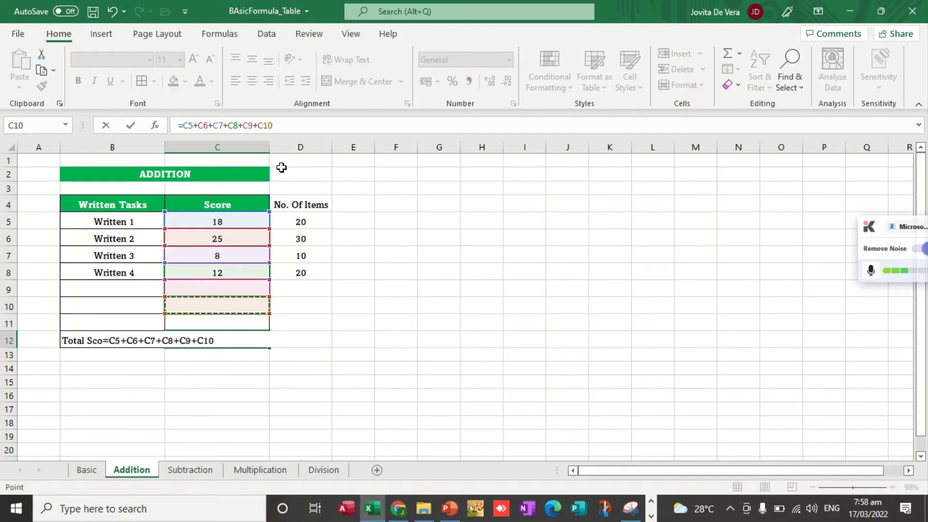
type("+")
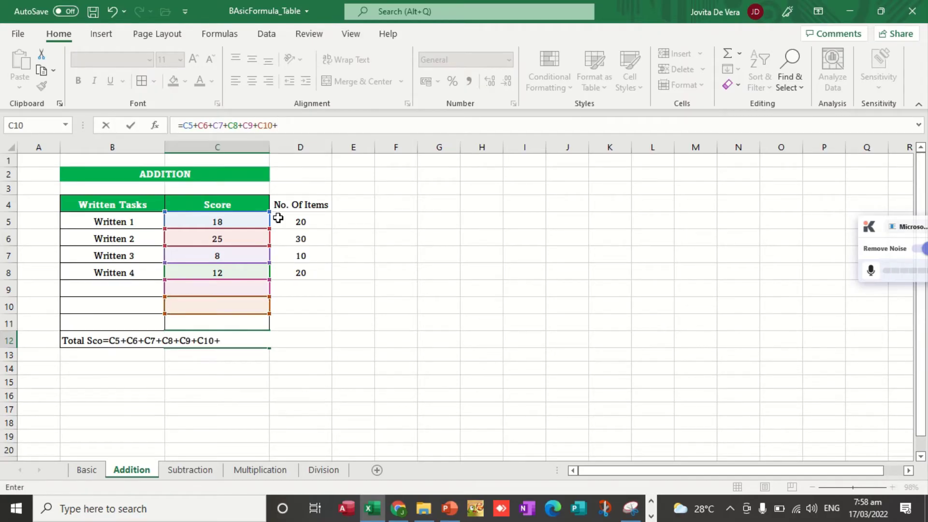
left_click(242, 323)
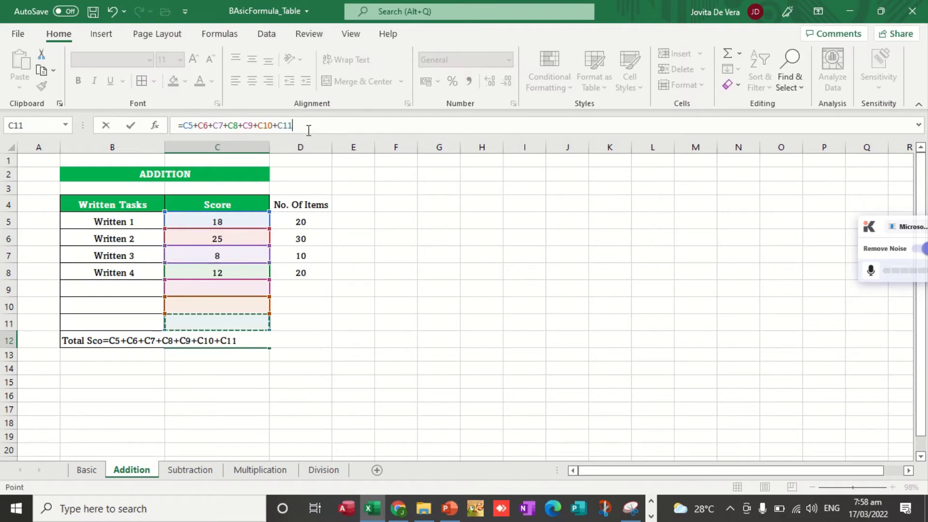
key("Return")
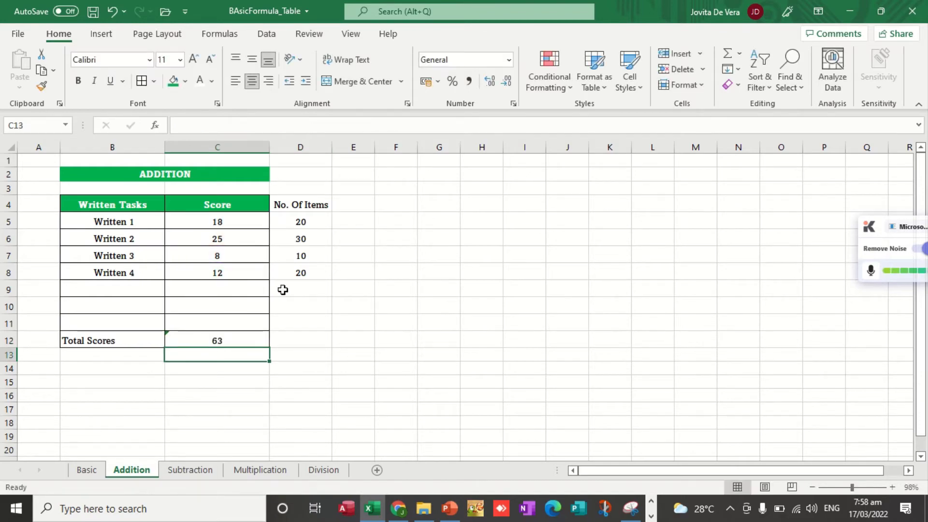
left_click(245, 344)
Add the label 'Written 5' in B9 and centre the task cells below it.
left_click(132, 292)
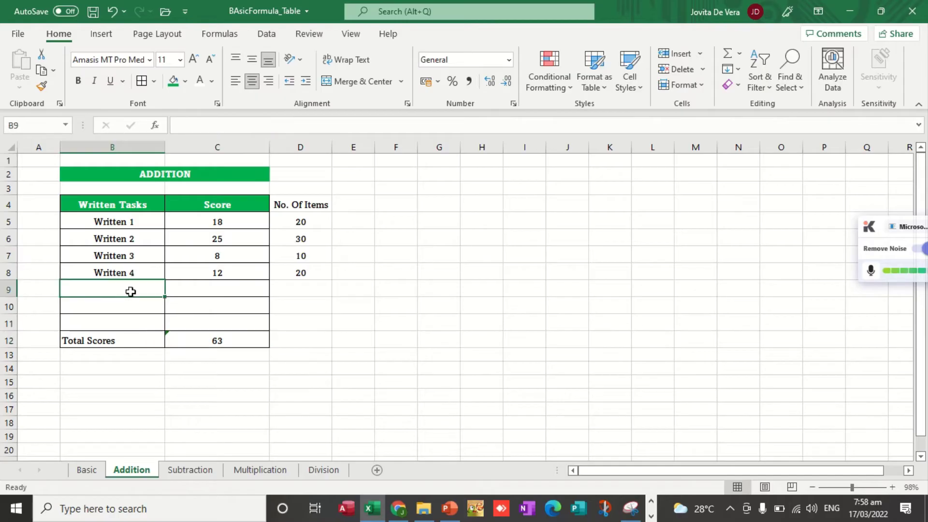
type("W")
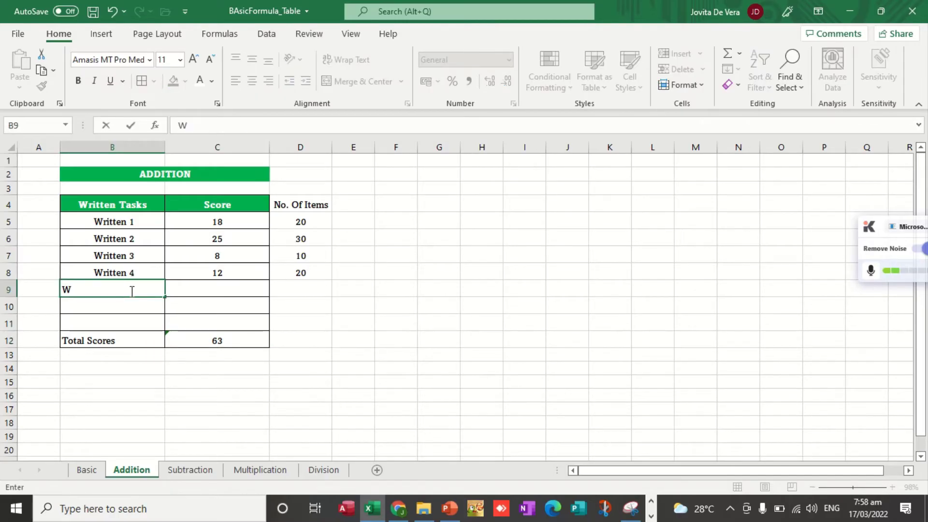
type("ritten 5")
key("Return")
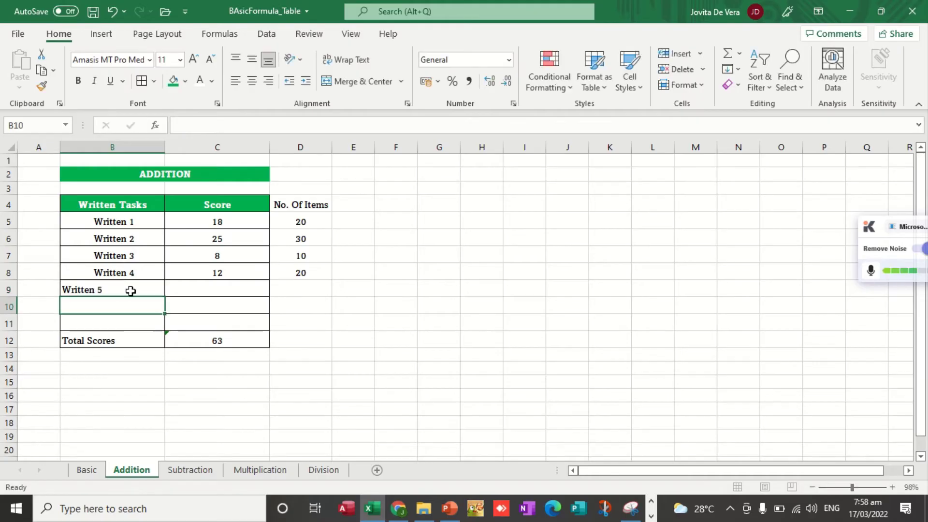
left_click_drag(128, 290, 130, 323)
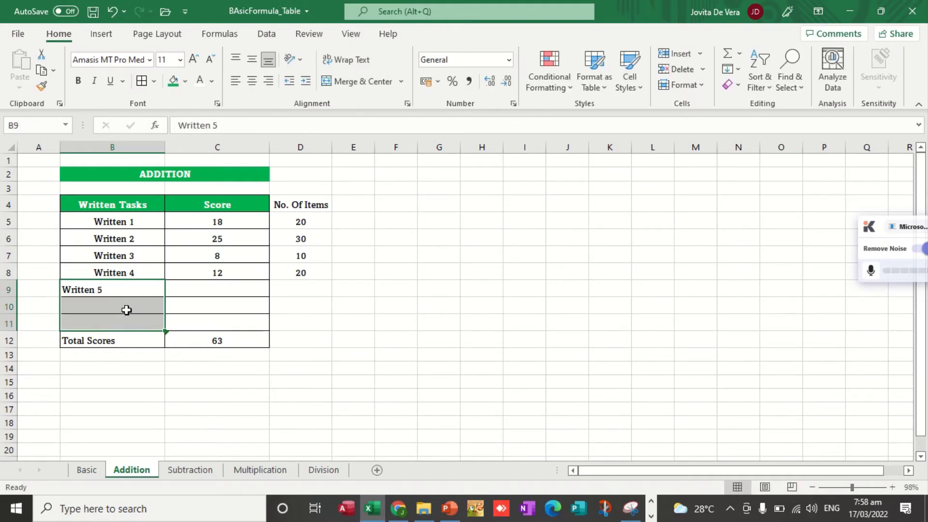
left_click(252, 82)
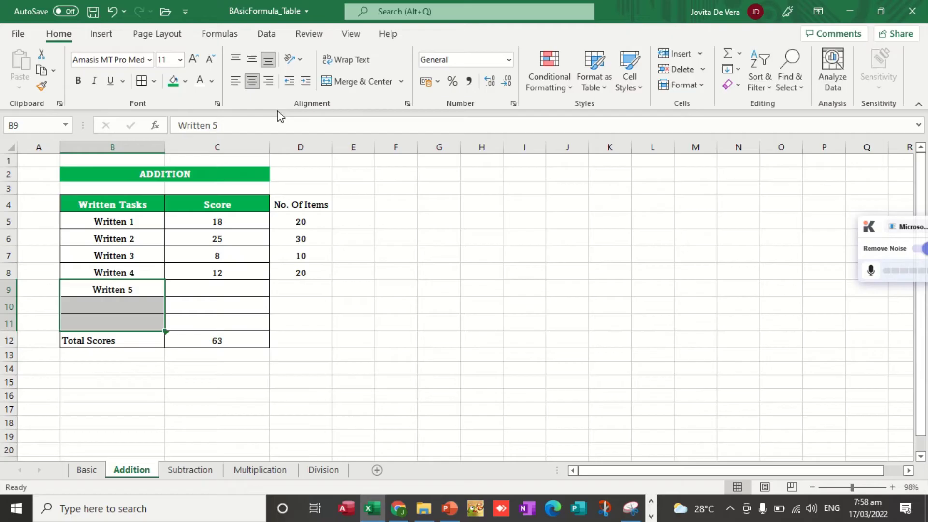
Enter score 20 in C9 and 20 items in D9 for Written 5.
left_click(251, 287)
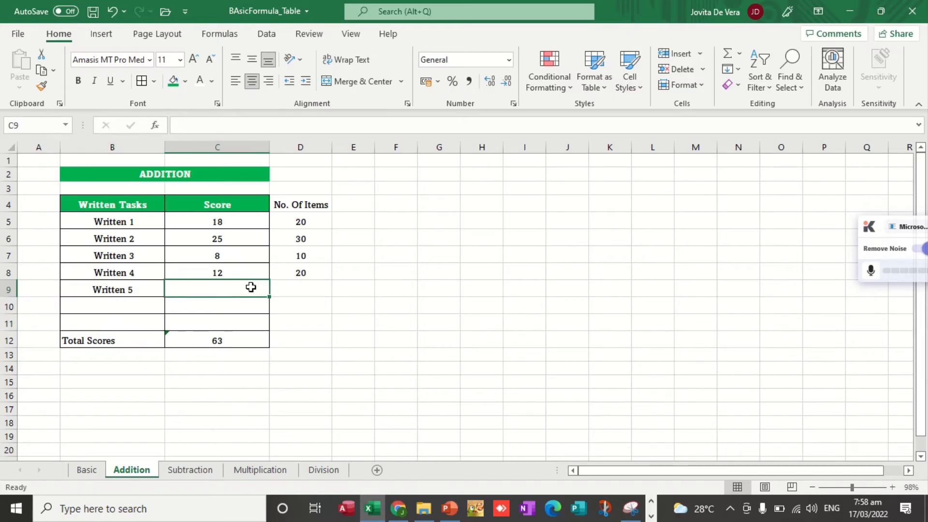
type("20")
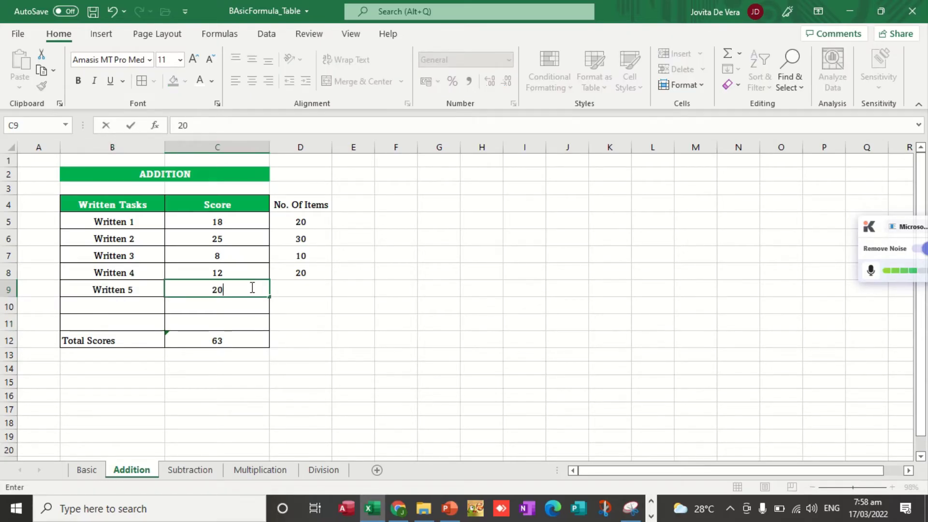
key("Right")
type("20")
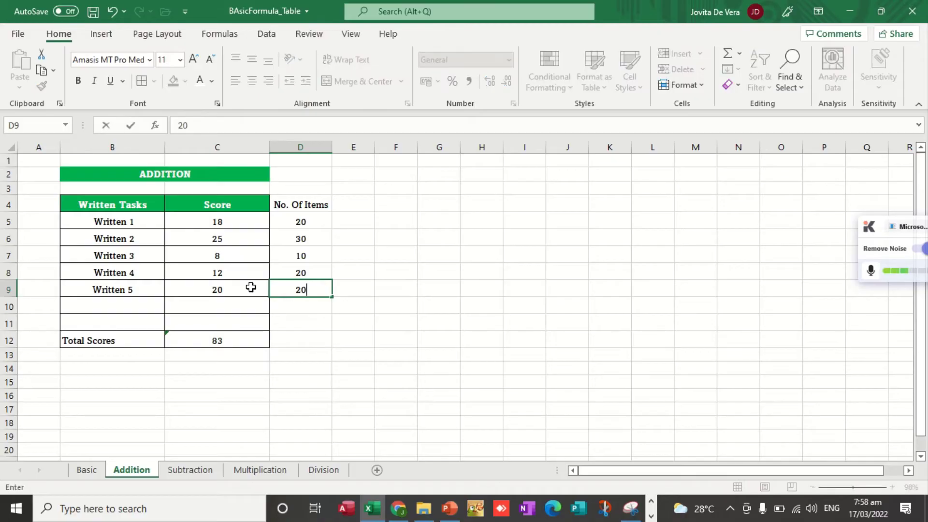
key("Return")
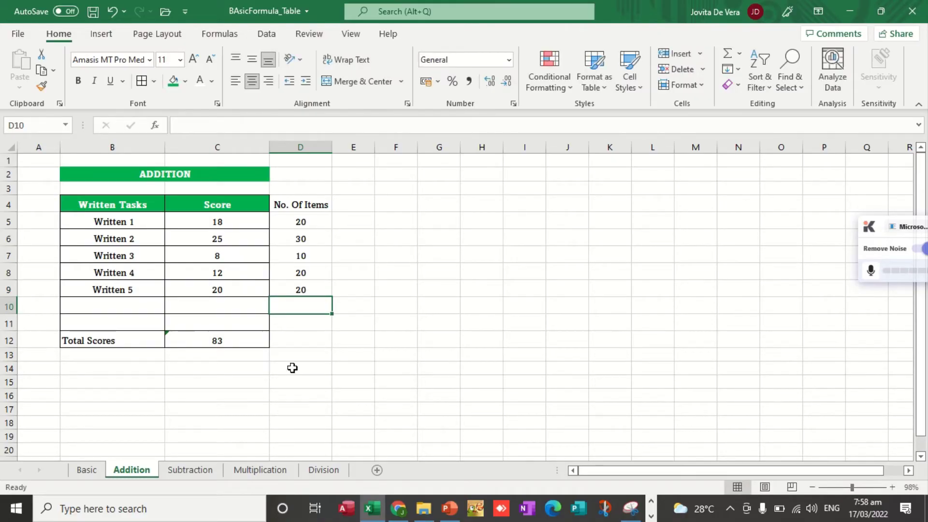
left_click(301, 341)
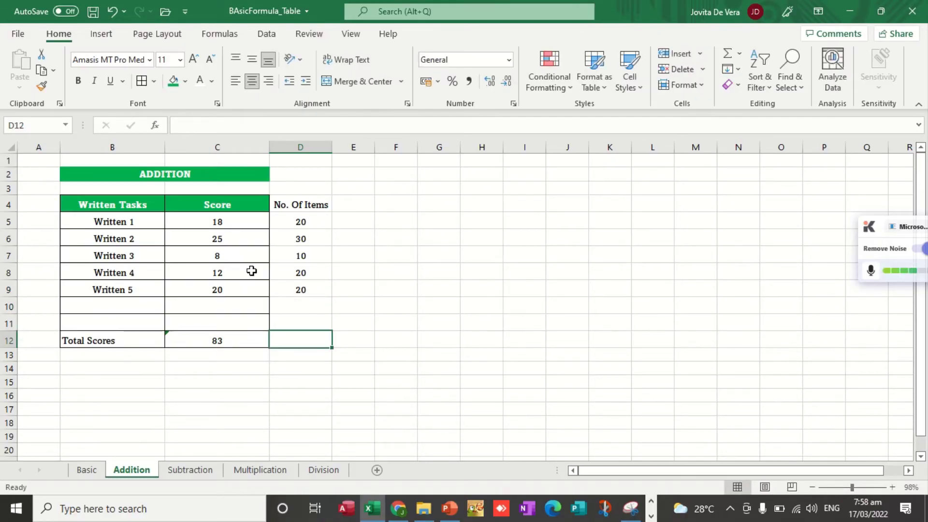
Use AutoSum to put =SUM(D5:D11) in D12, showing an items total of 100.
left_click(228, 339)
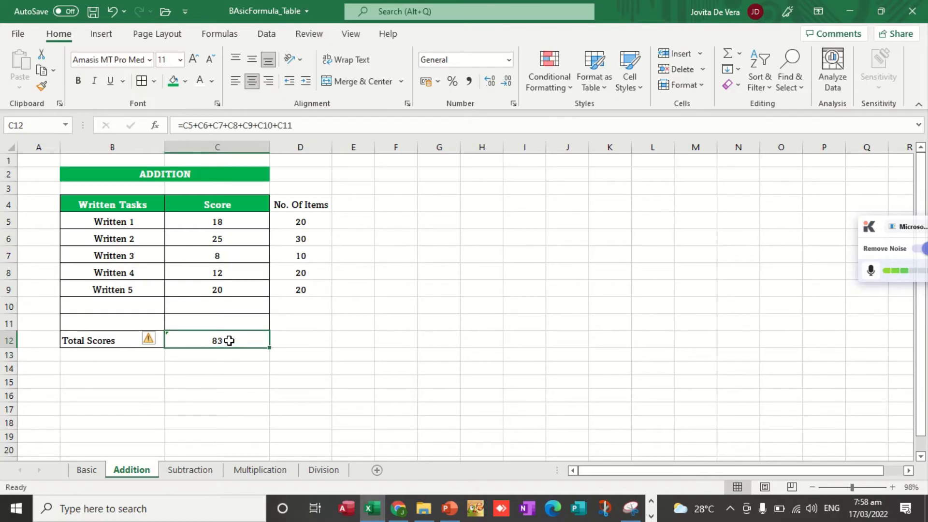
left_click(304, 341)
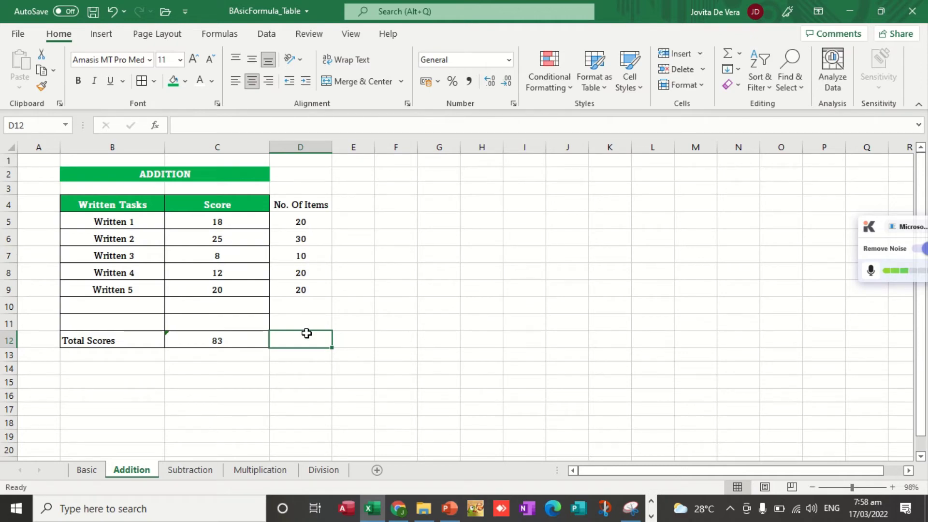
left_click(741, 55)
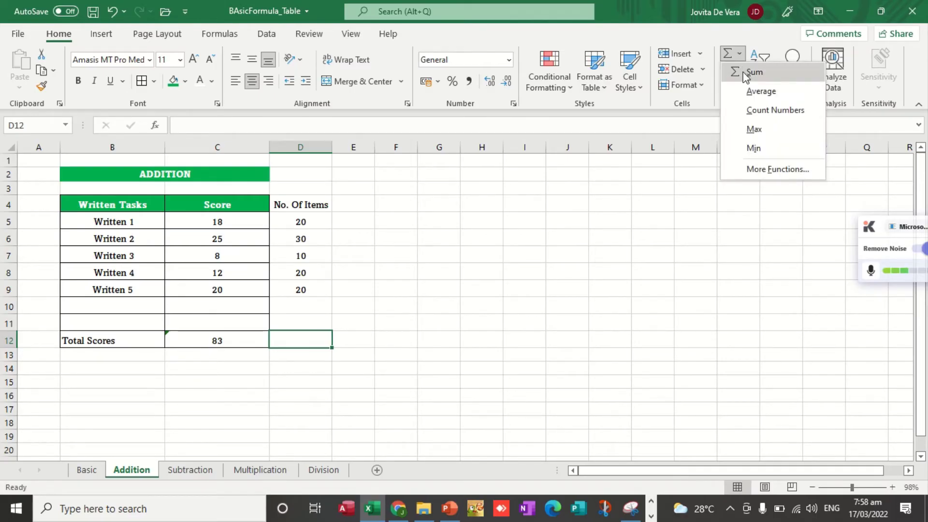
left_click(747, 72)
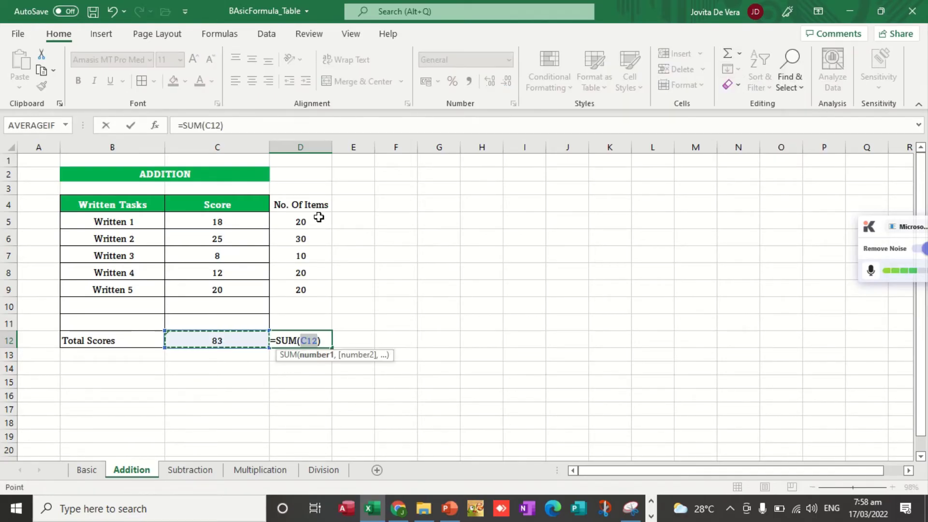
left_click_drag(319, 217, 310, 321)
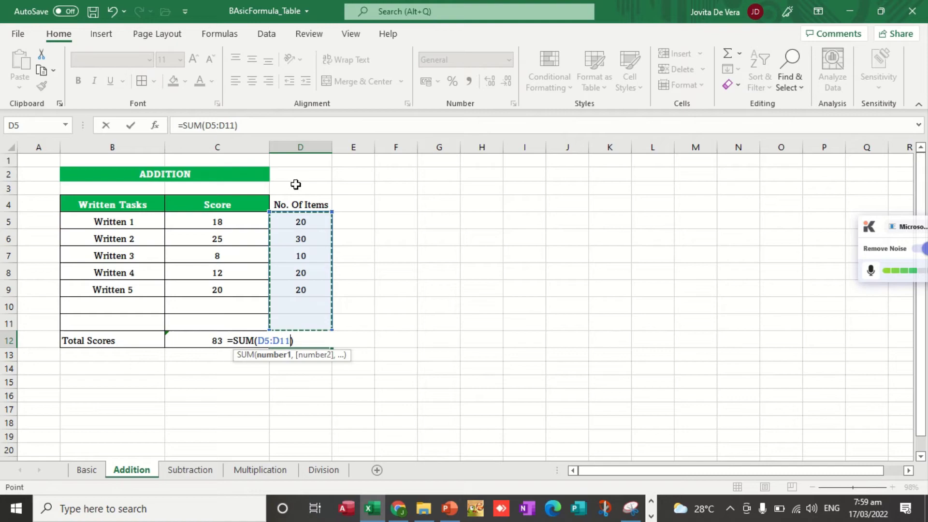
left_click(272, 127)
key("Return")
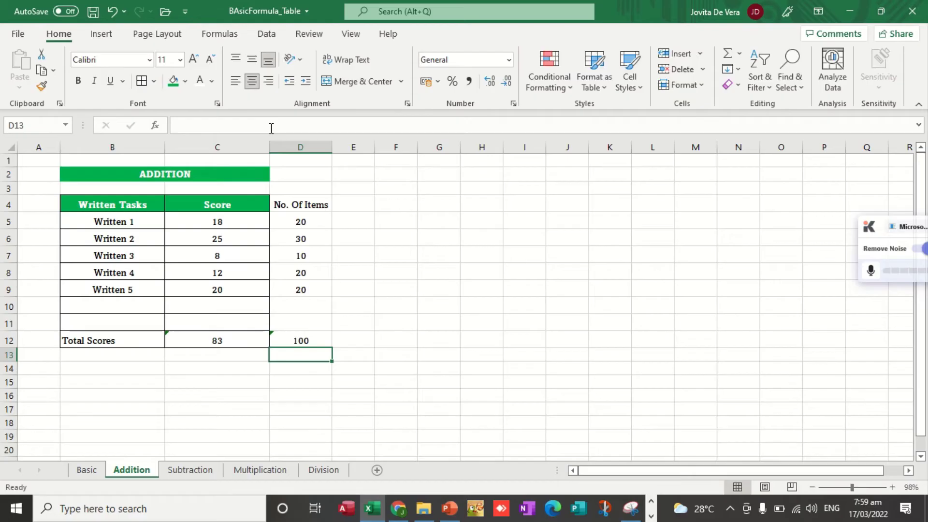
On the Subtraction sheet, try linking Total Amount in C6 to M11, then clear the entry.
left_click(203, 472)
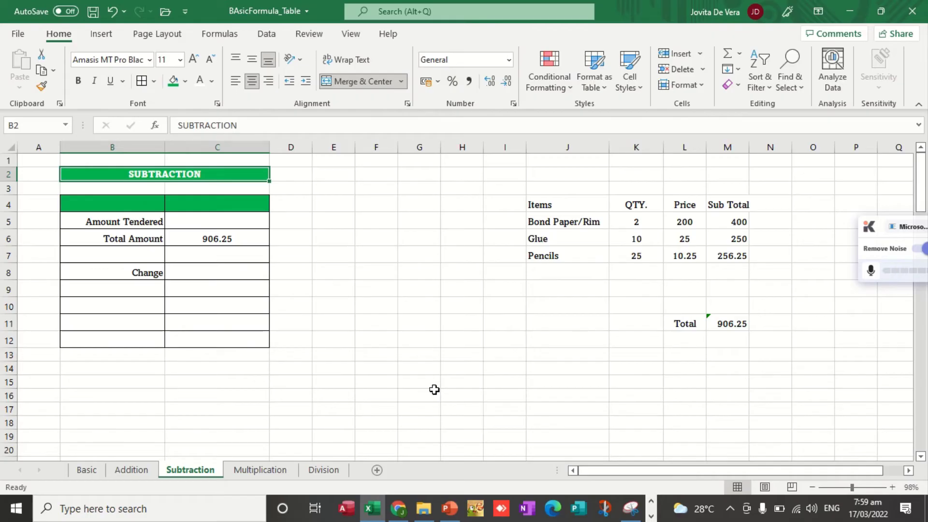
left_click(139, 239)
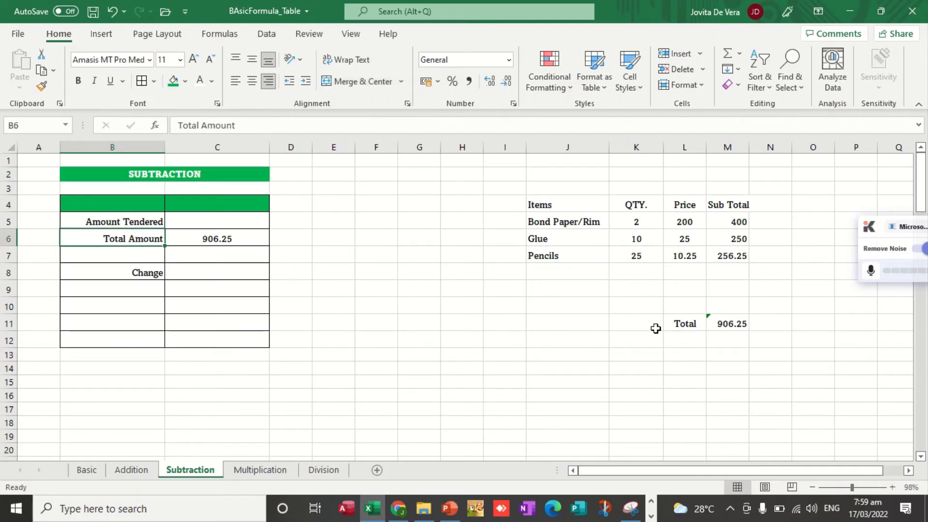
left_click(730, 323)
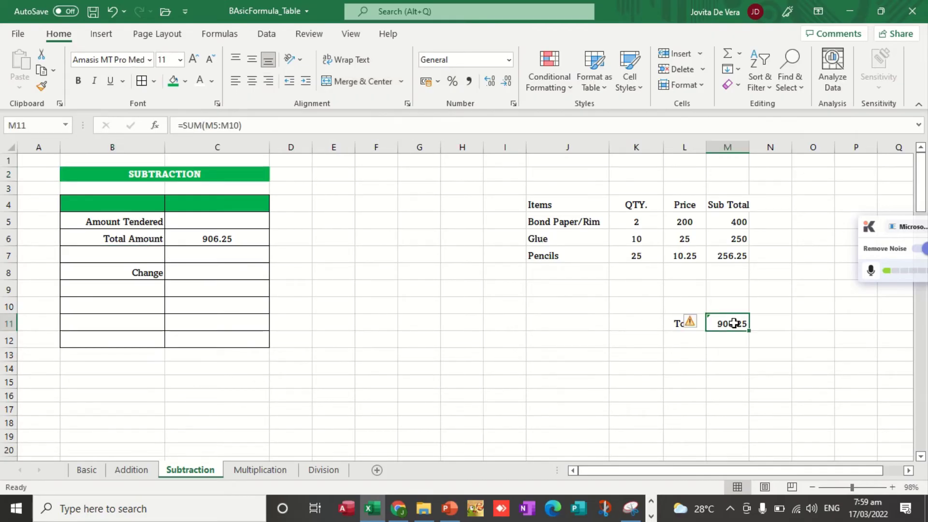
left_click(236, 239)
type("=")
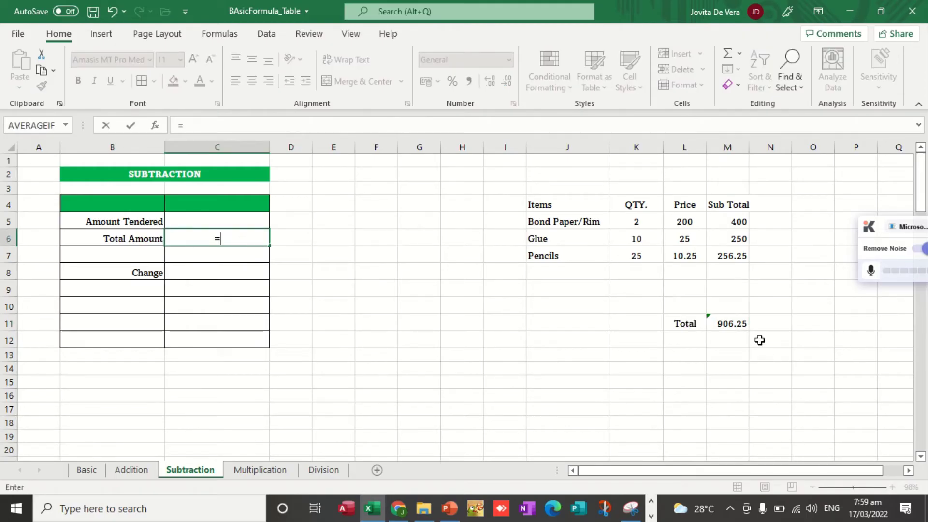
left_click(739, 328)
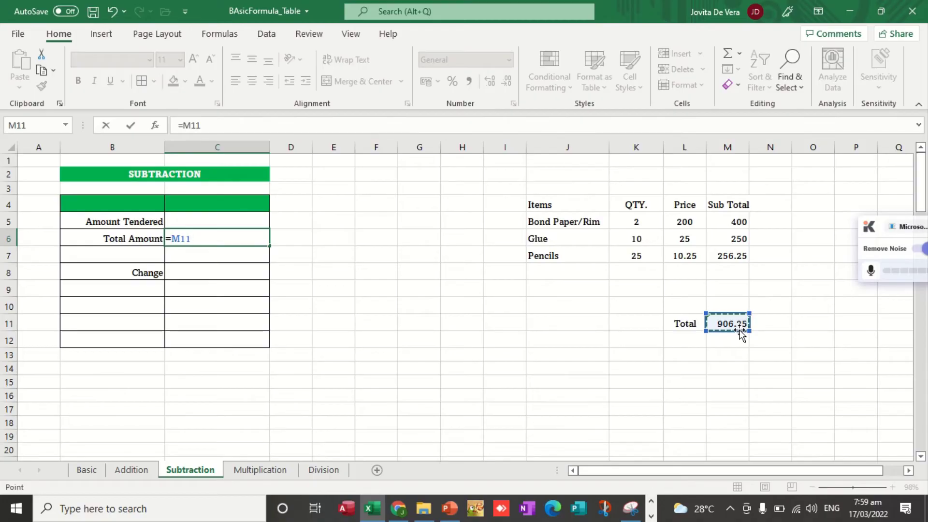
key("ctrl+Return")
left_click(381, 355)
left_click(257, 242)
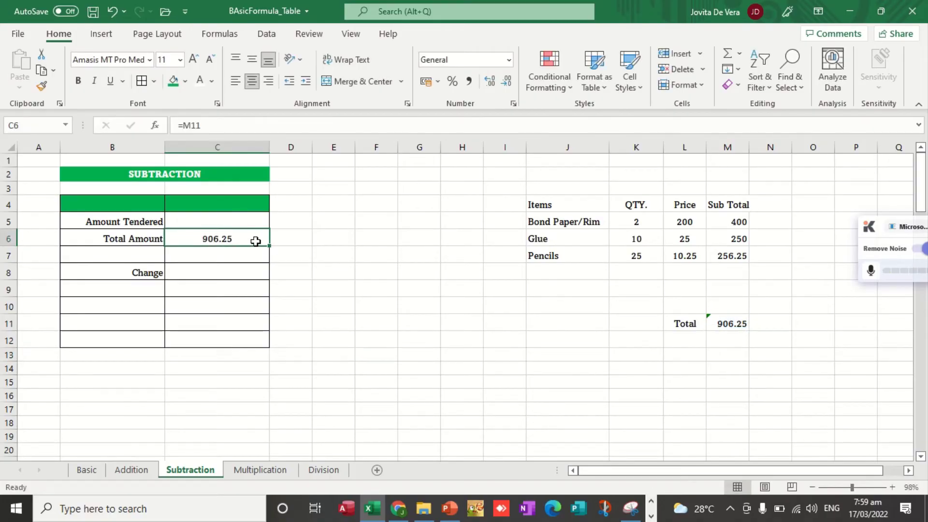
key("BackSpace")
left_click(393, 330)
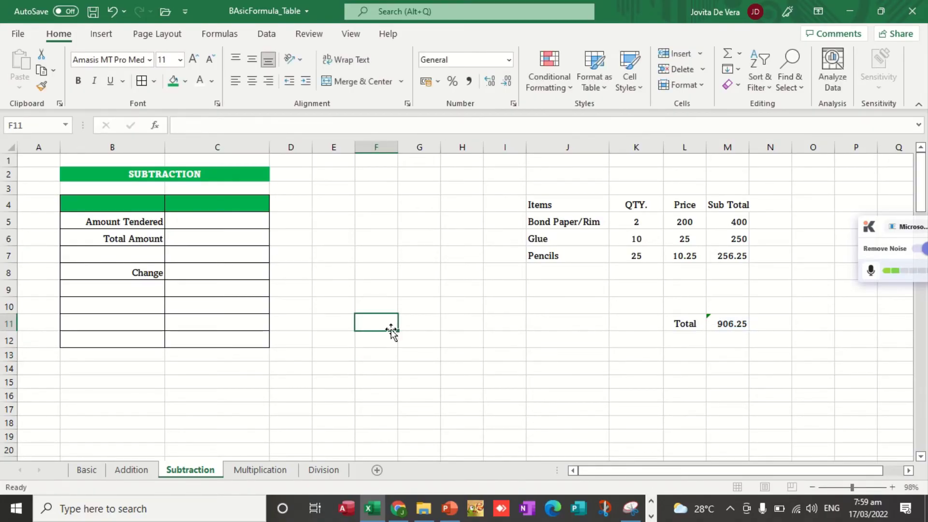
Re-enter =M11 in C6 so Total Amount matches the items Total.
left_click(241, 239)
type("=")
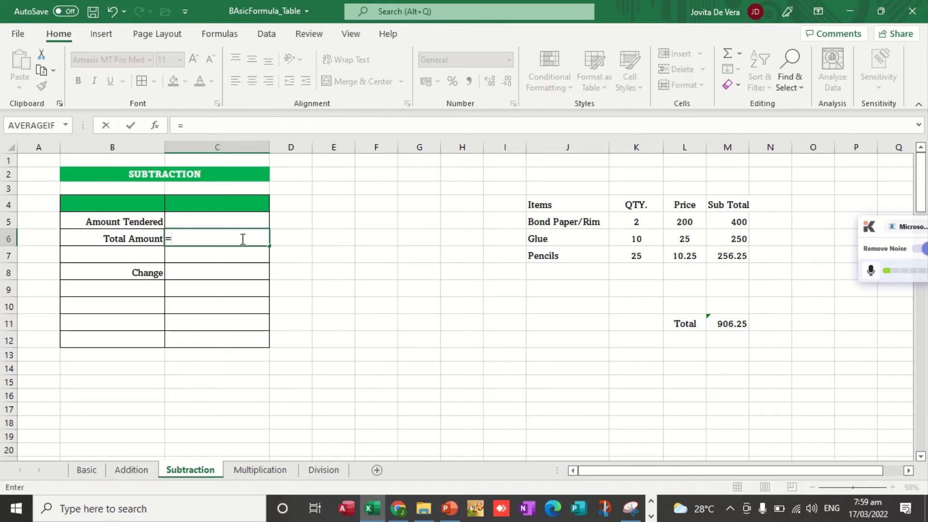
left_click(736, 323)
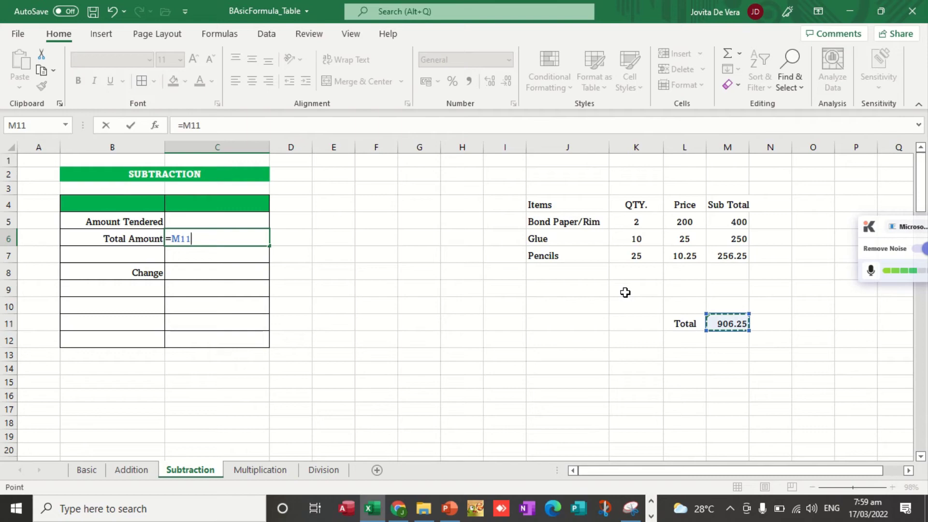
left_click(240, 123)
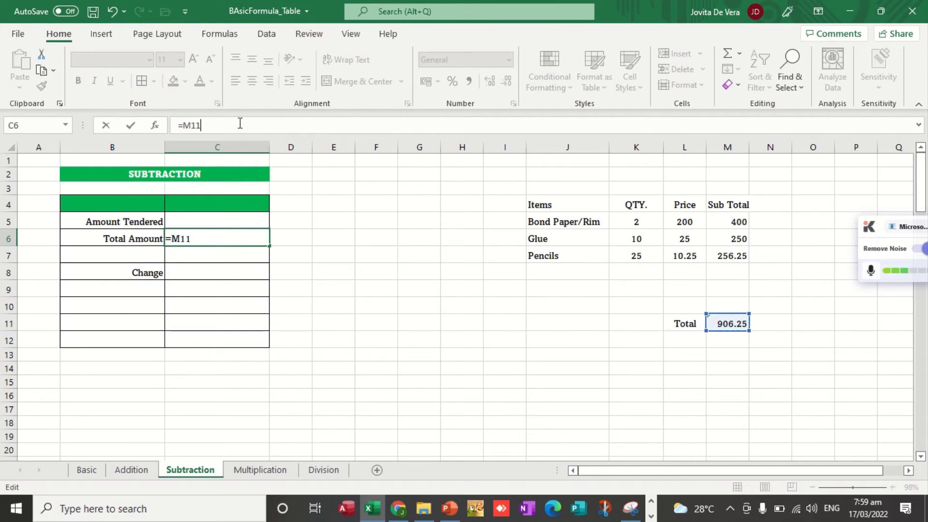
key("Return")
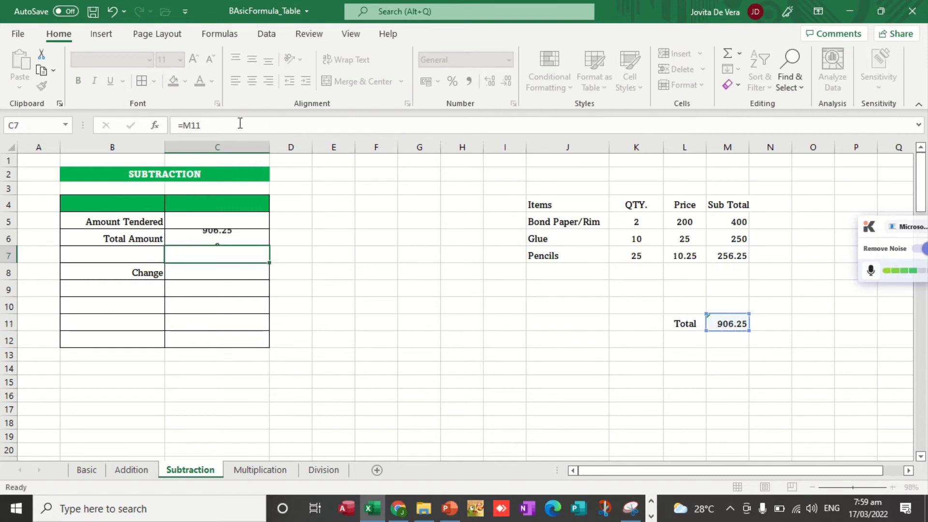
left_click(244, 239)
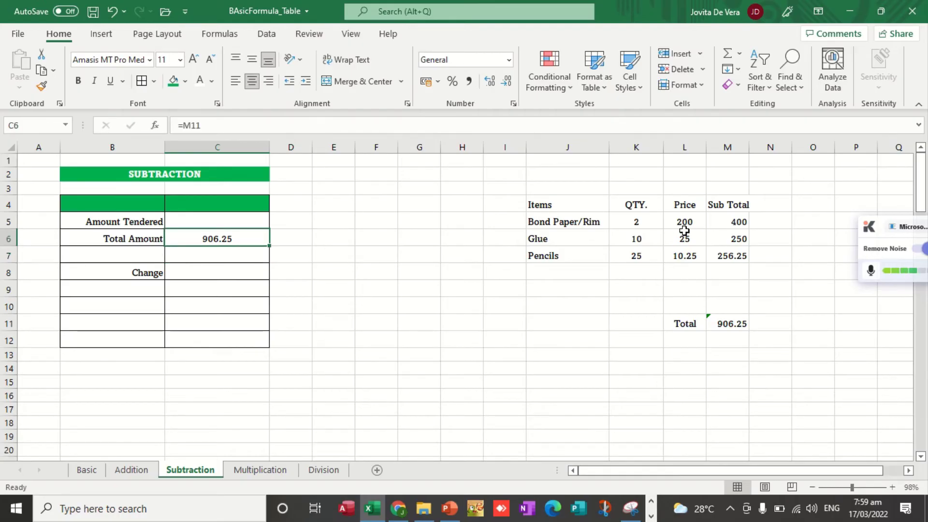
Change the Bond Paper/Rim quantity to 4, bringing the total to 1306.25.
left_click(648, 224)
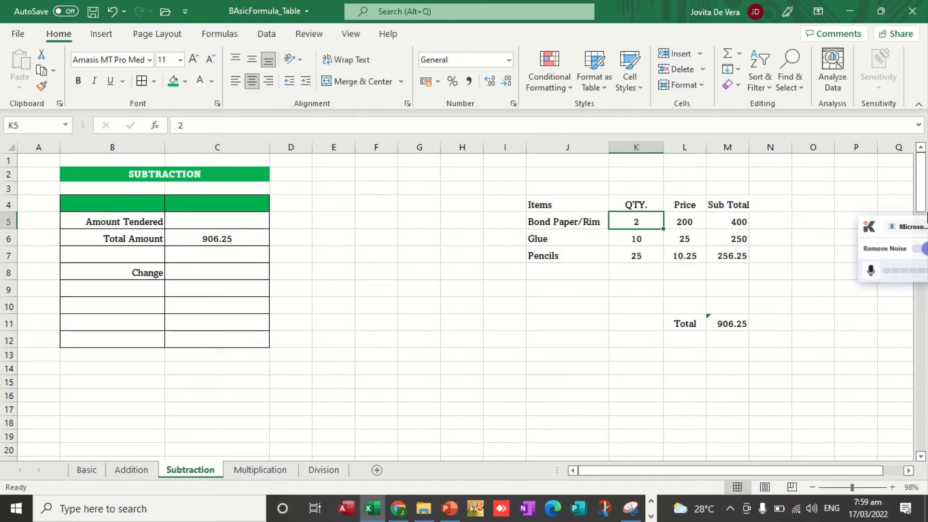
type("4")
key("Return")
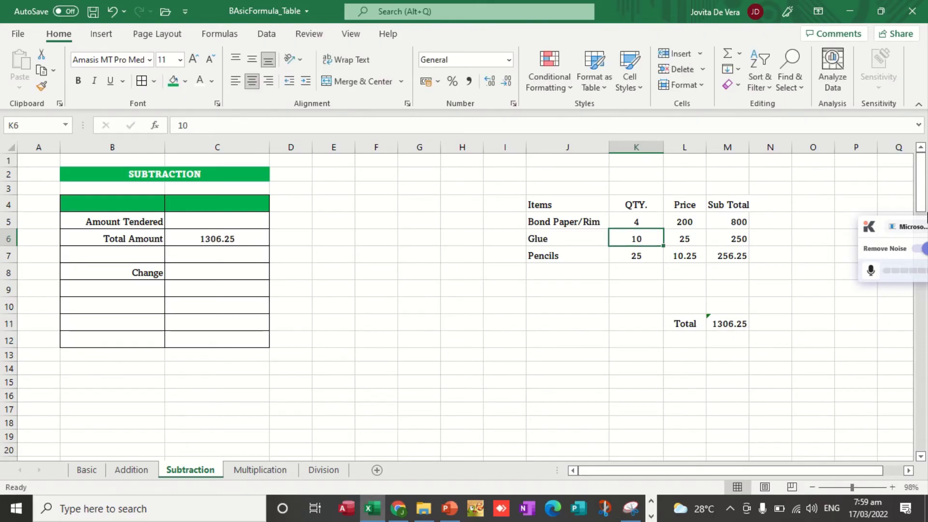
left_click(636, 221)
left_click(684, 222)
left_click(728, 221)
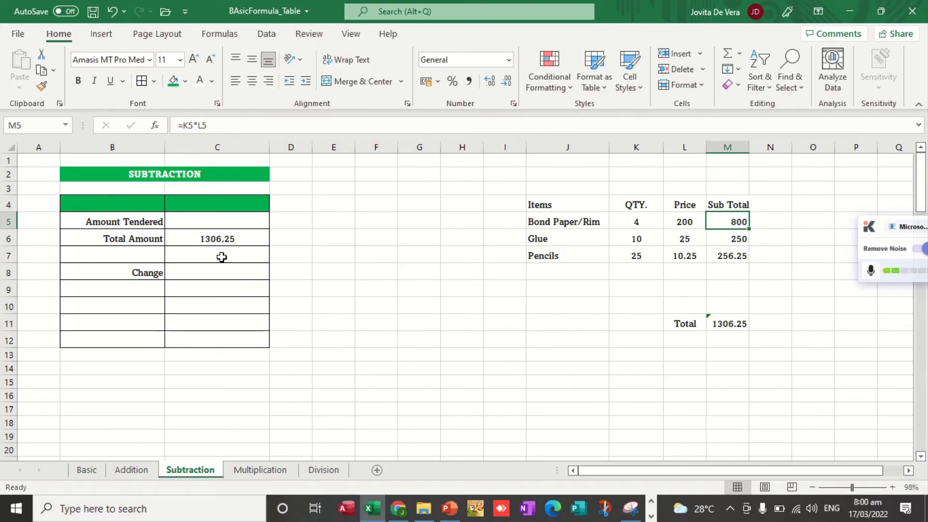
Enter 1500 as Amount Tendered and apply Comma Style to C5:C6.
left_click(210, 220)
type("1500")
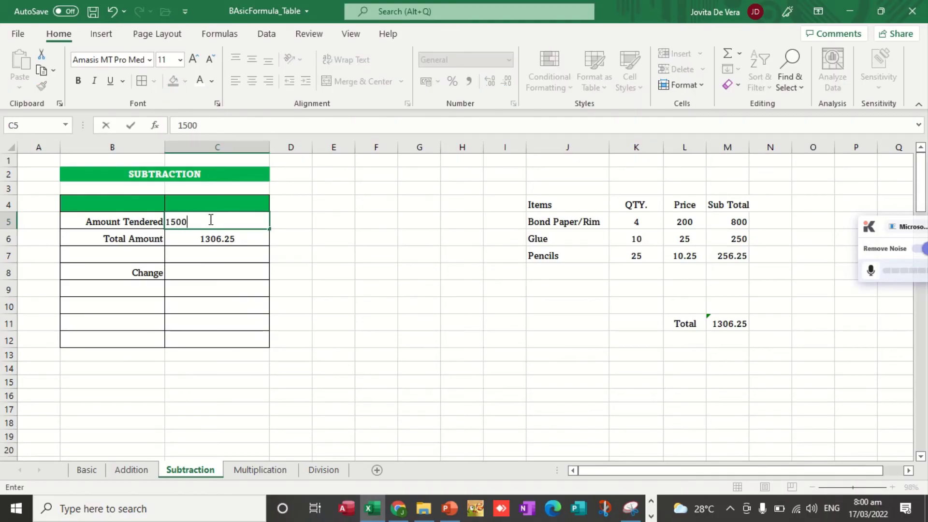
key("Return")
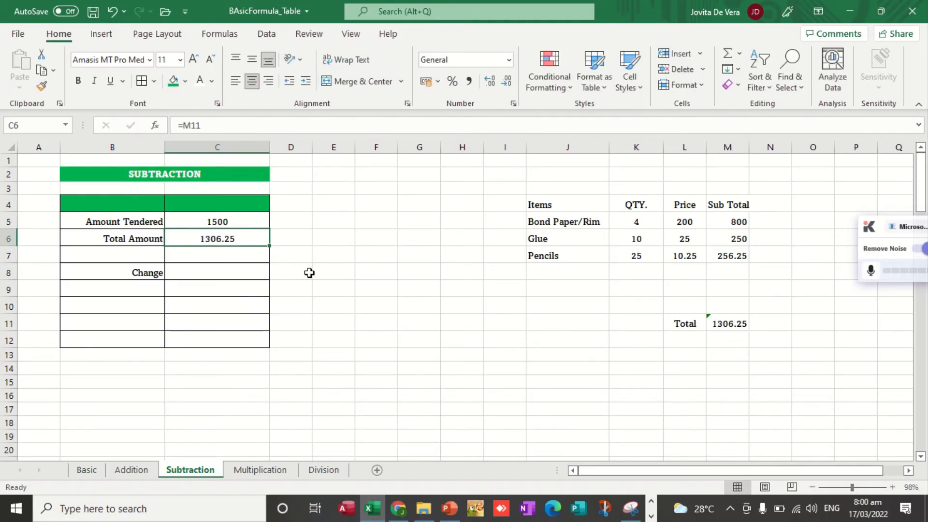
left_click(248, 216)
left_click_drag(248, 216, 248, 231)
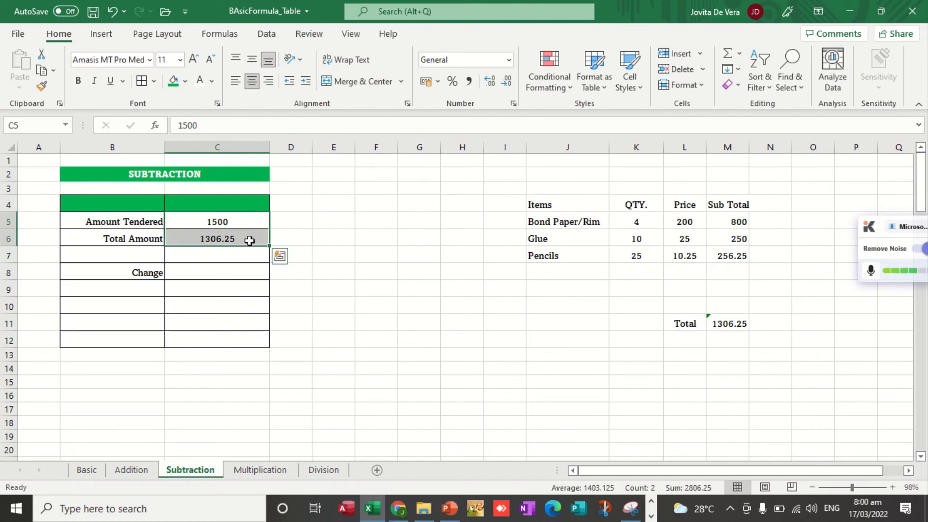
left_click(469, 82)
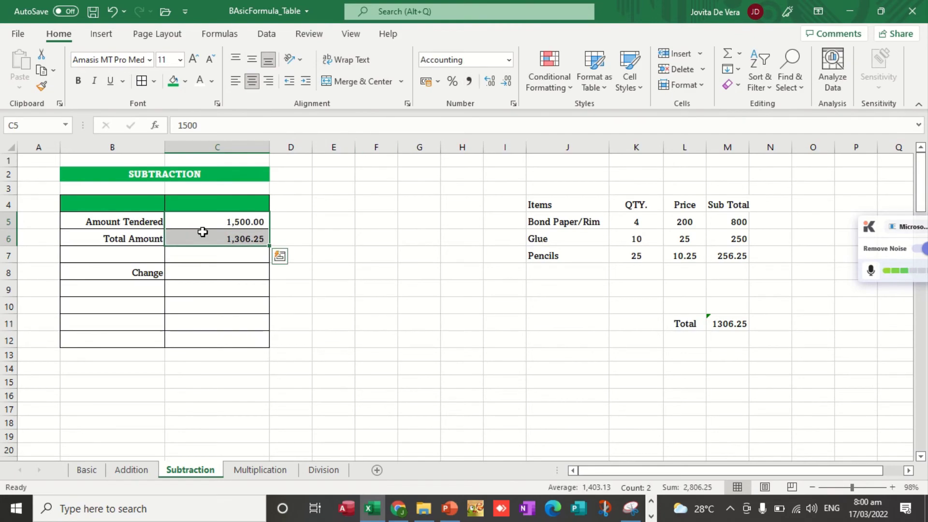
Enter =C5-C6 in the Change cell C8, giving 193.75.
left_click(240, 276)
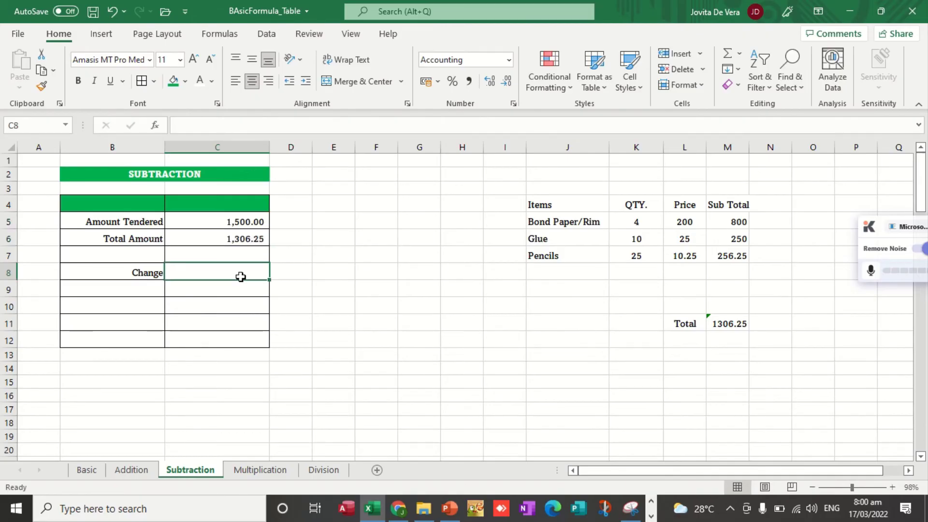
type("=")
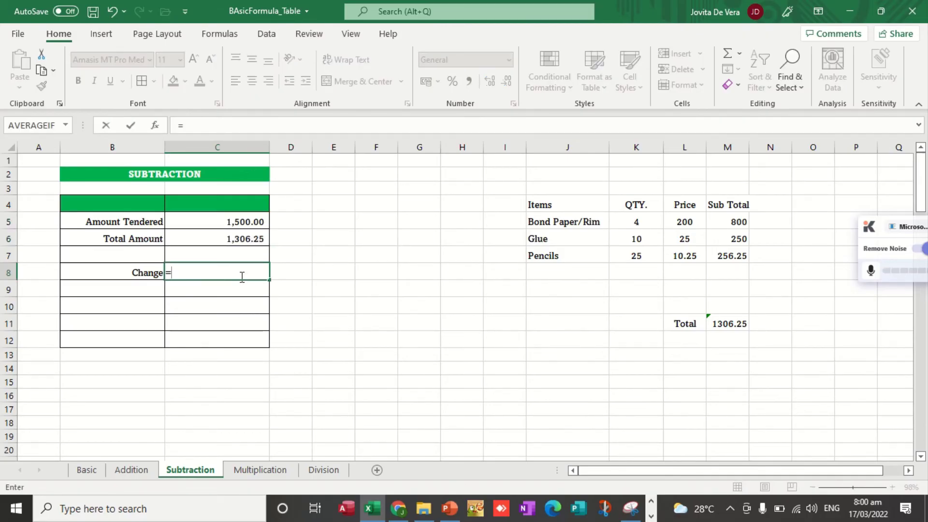
left_click(215, 222)
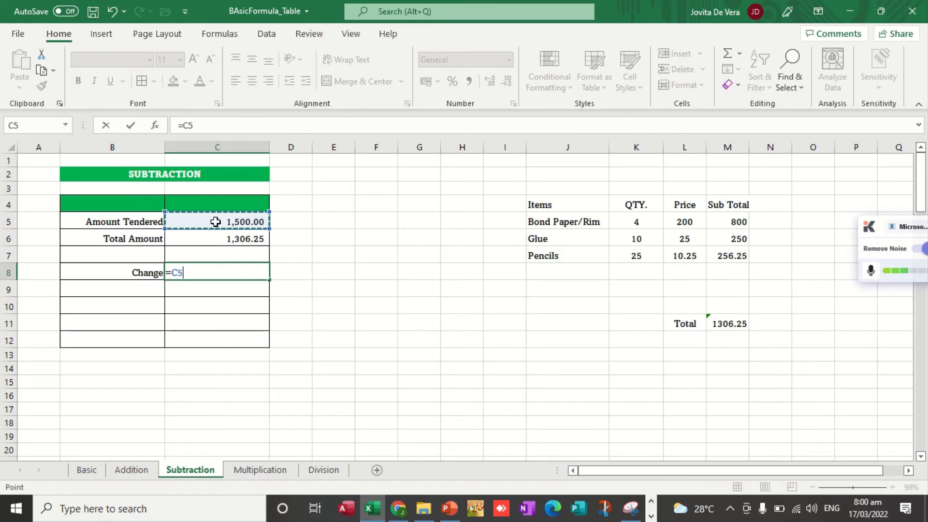
left_click(217, 125)
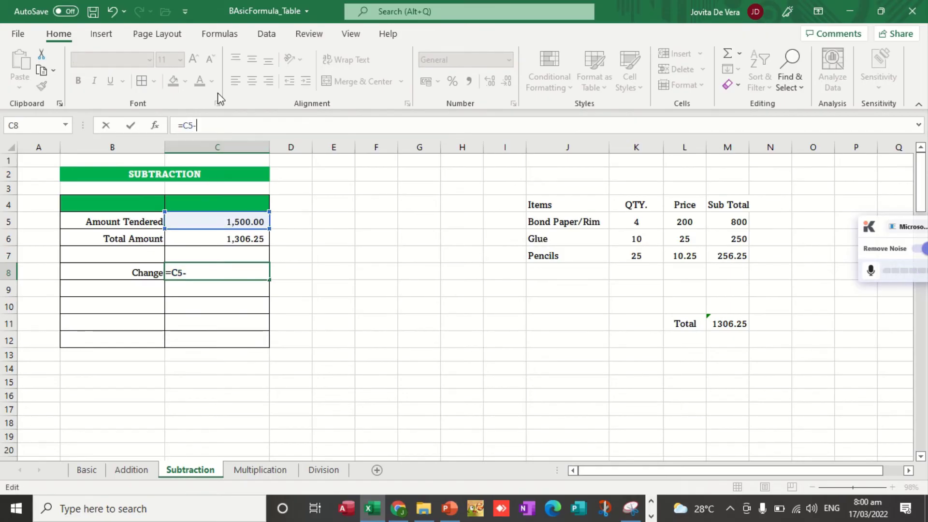
type("-")
left_click(240, 238)
left_click(225, 127)
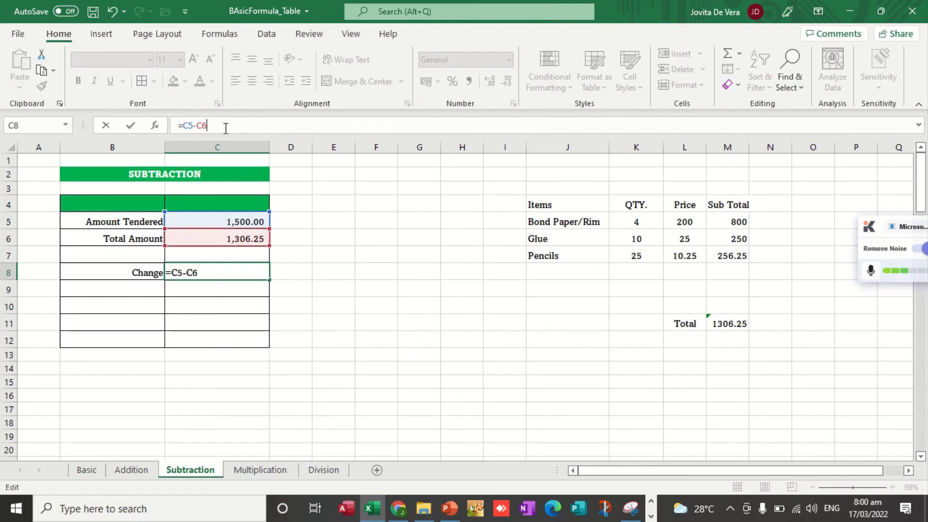
key("Return")
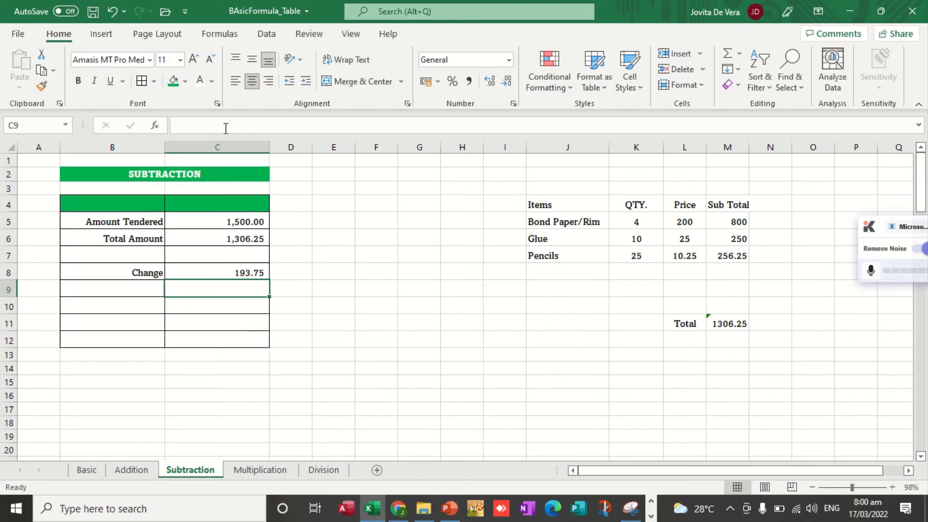
On the Multiplication sheet, enter =E4*D4 in F4 for the Whiteboard Marker Total of 227.5.
left_click(87, 473)
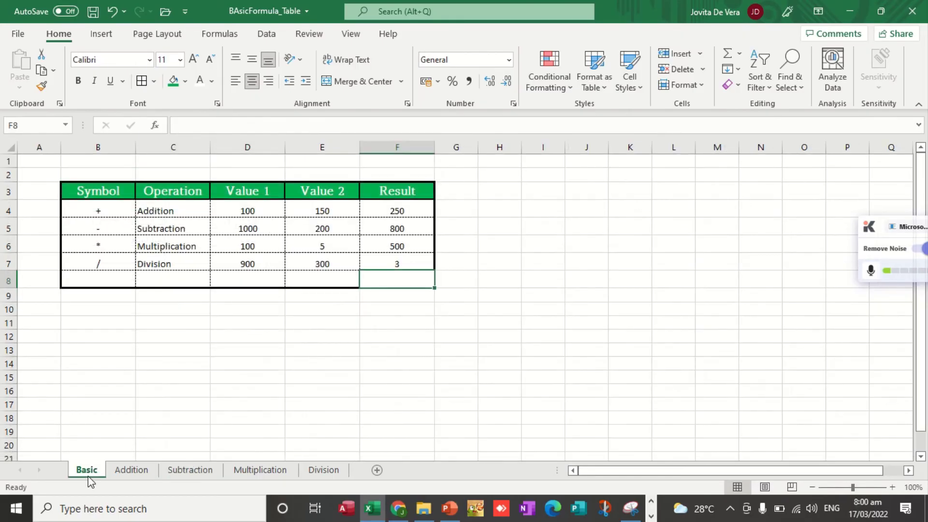
left_click(246, 476)
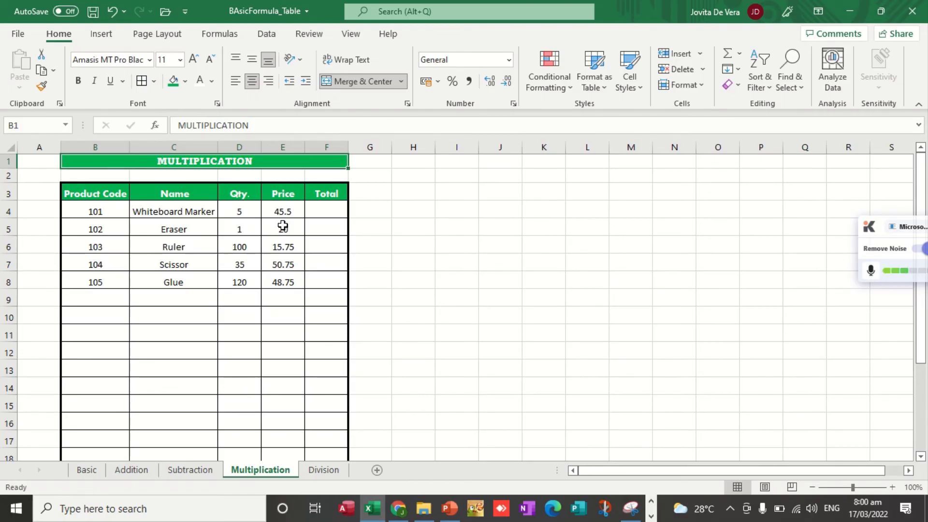
left_click(317, 213)
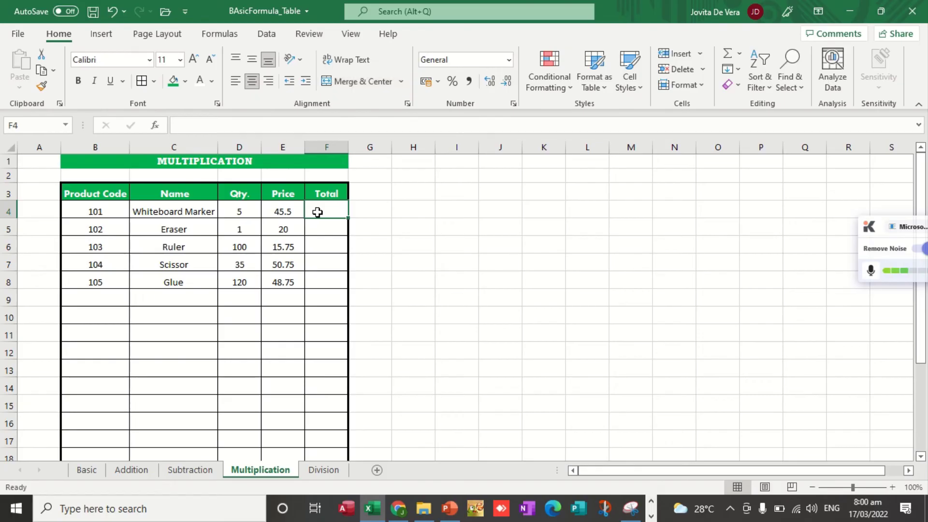
type("=")
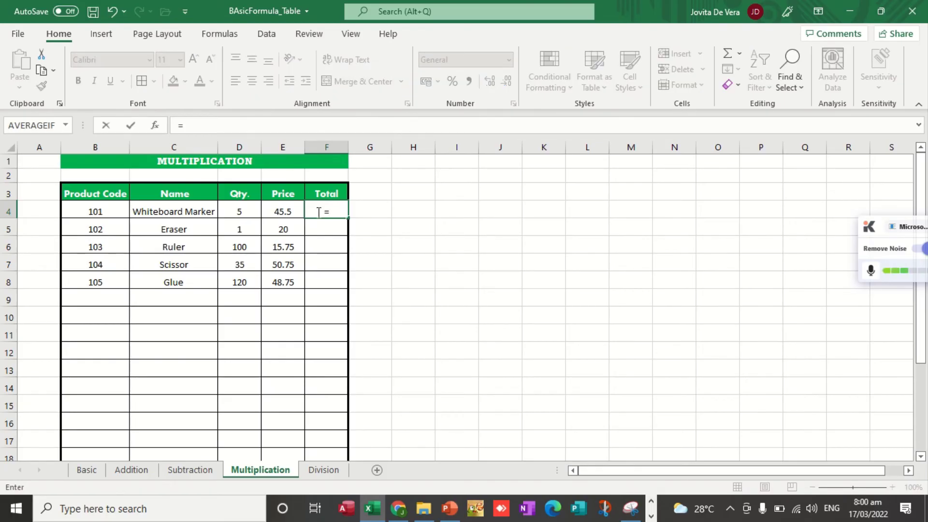
left_click(289, 213)
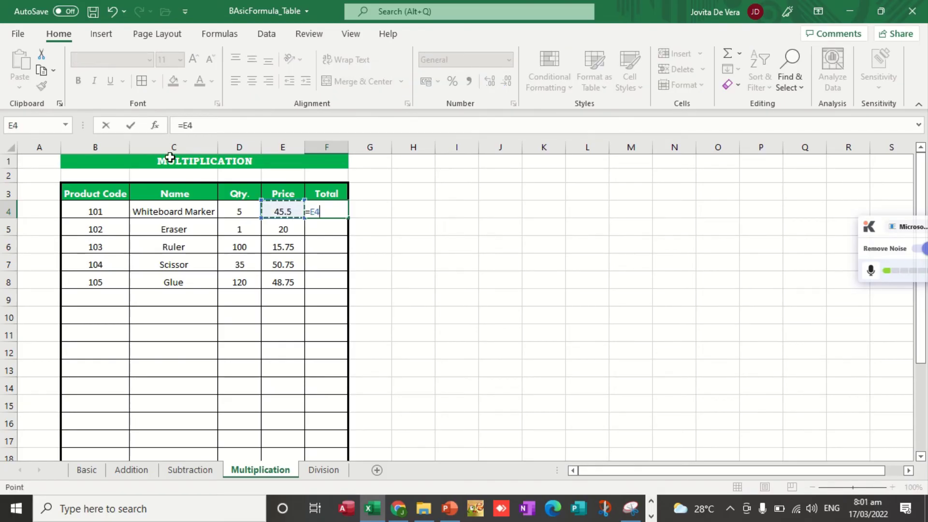
left_click(220, 133)
type("*")
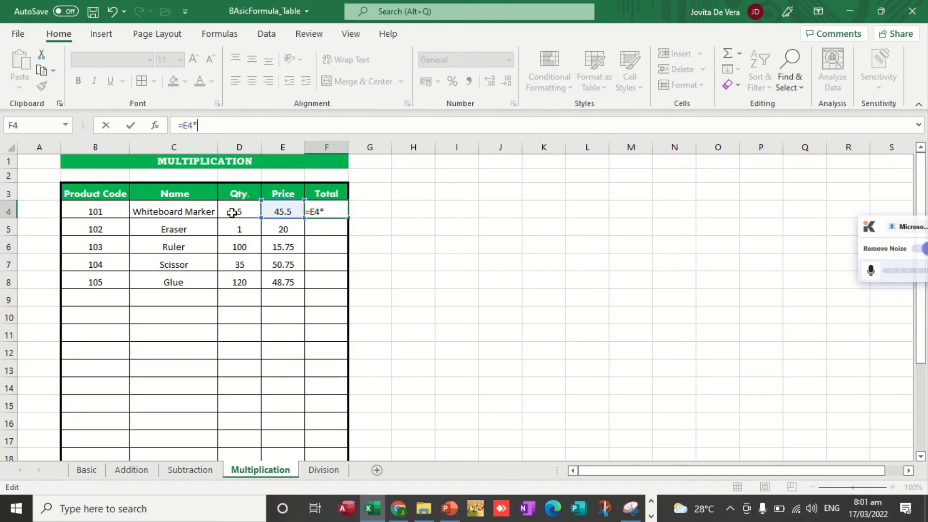
left_click(232, 213)
left_click(223, 126)
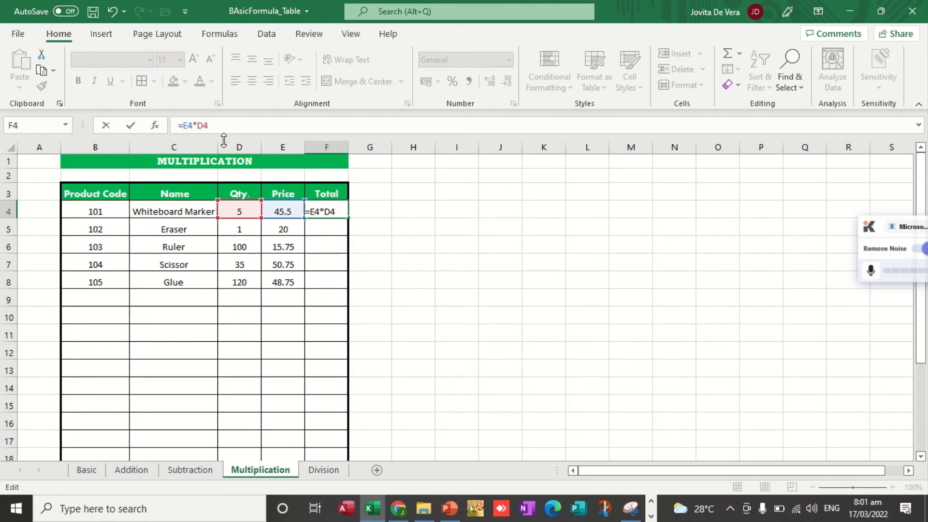
key("Return")
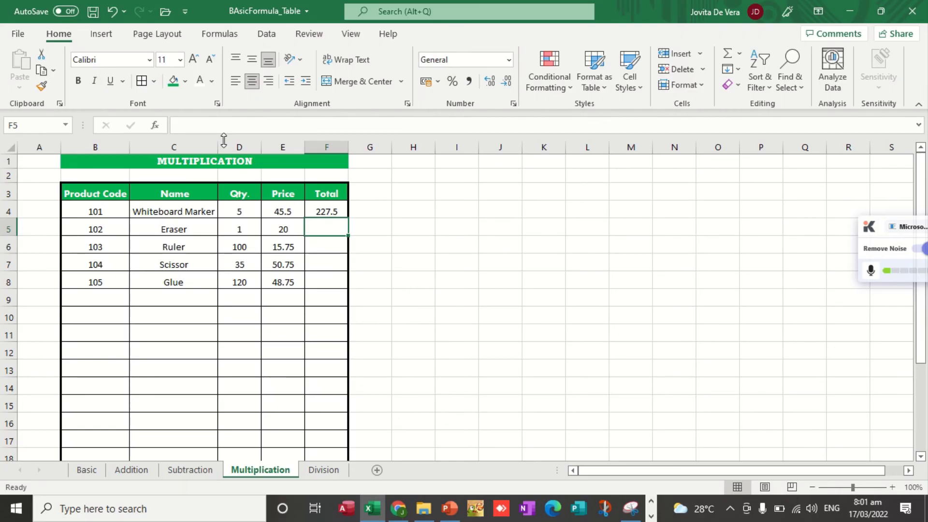
Fill the F4 total formula down to F8 for all products, then go to the Division sheet.
left_click(334, 209)
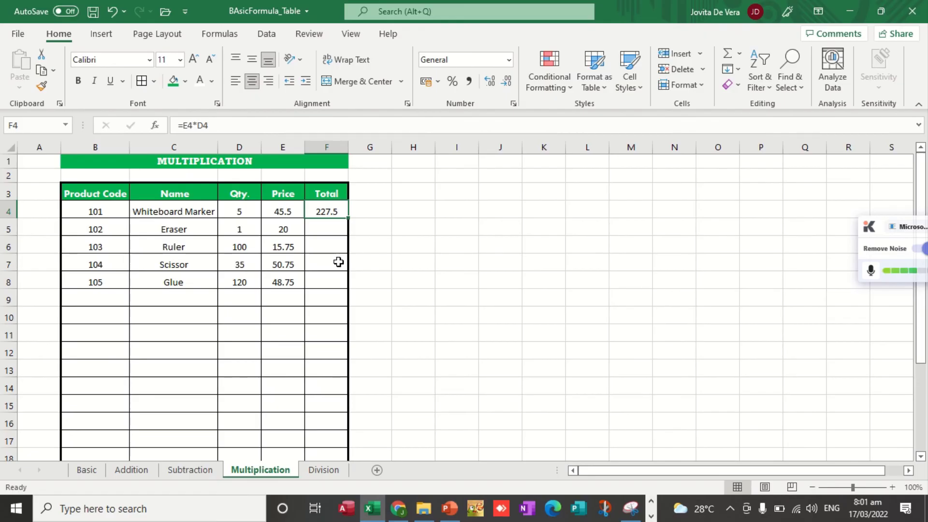
left_click(355, 222)
left_click(330, 210)
left_click_drag(349, 219, 350, 291)
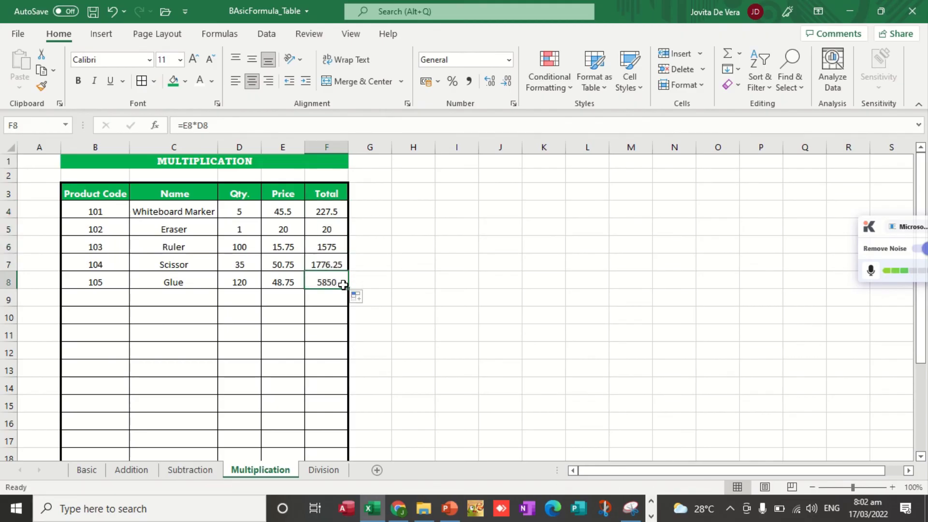
left_click(321, 229)
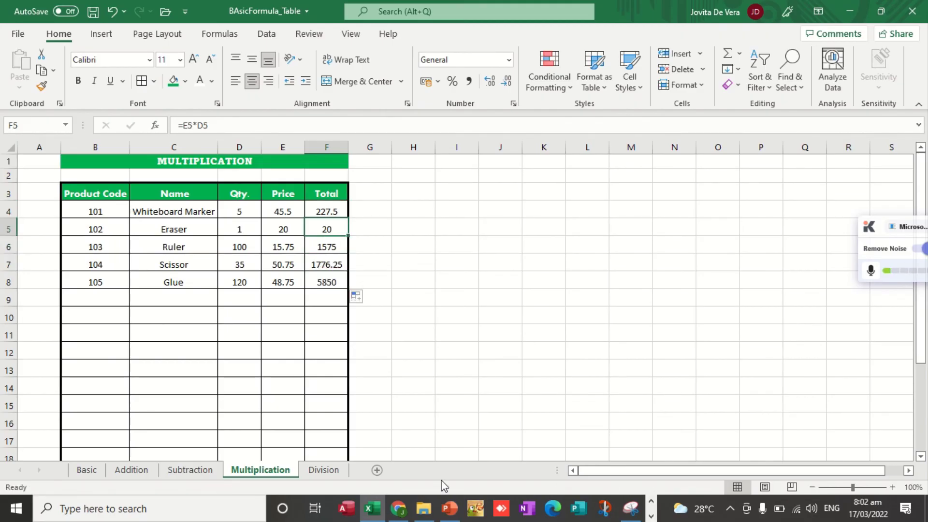
left_click(323, 471)
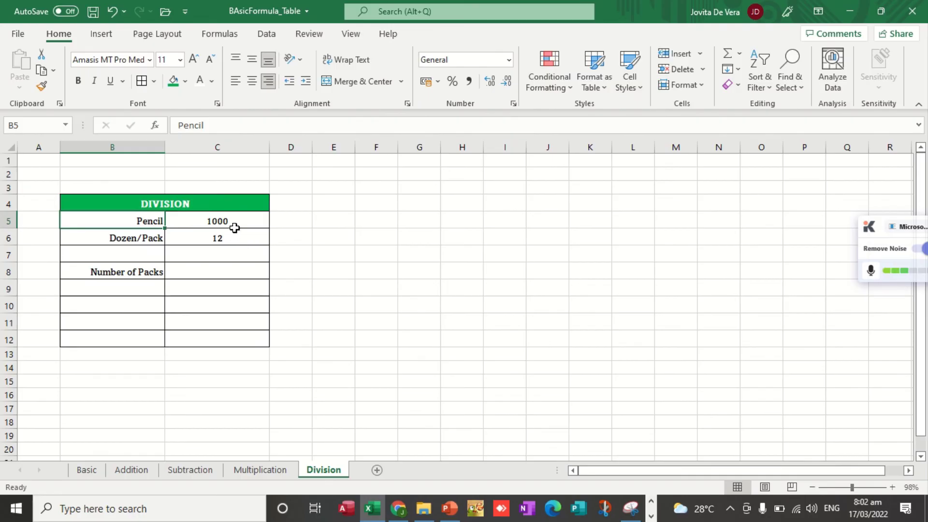
Enter =C5/C6 in C8 so Number of Packs shows 83.33333333.
left_click(222, 275)
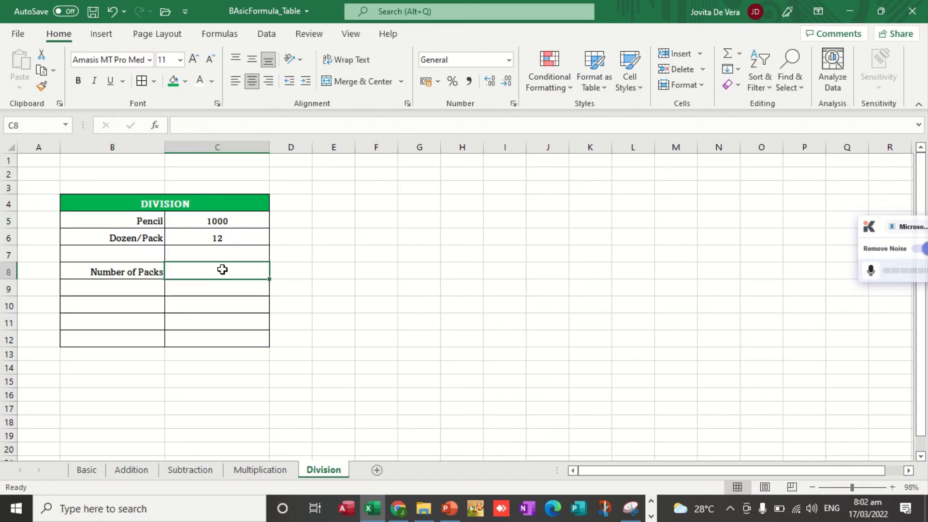
type("=")
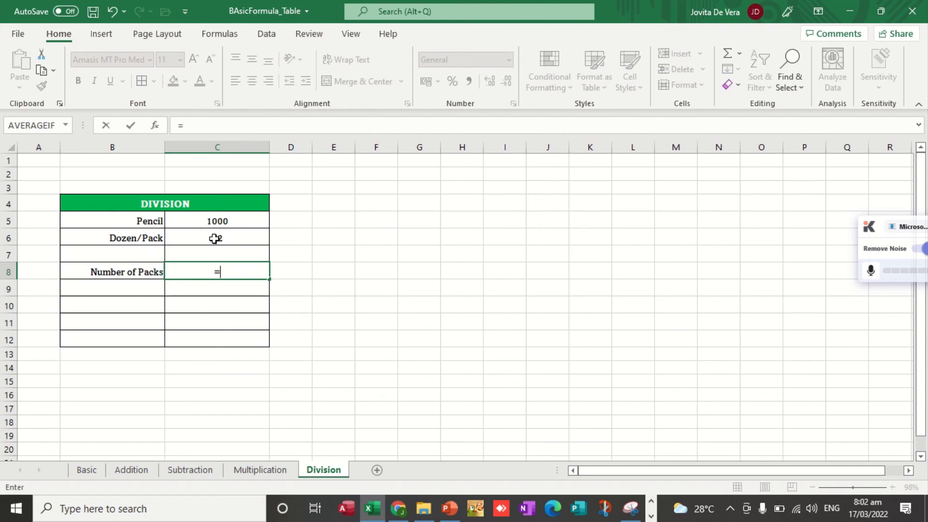
left_click(221, 220)
left_click(222, 125)
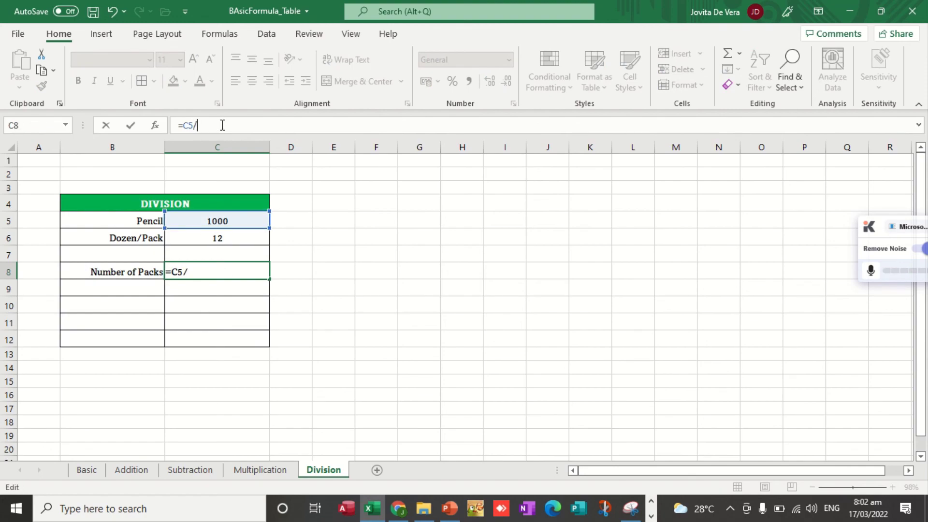
left_click(202, 239)
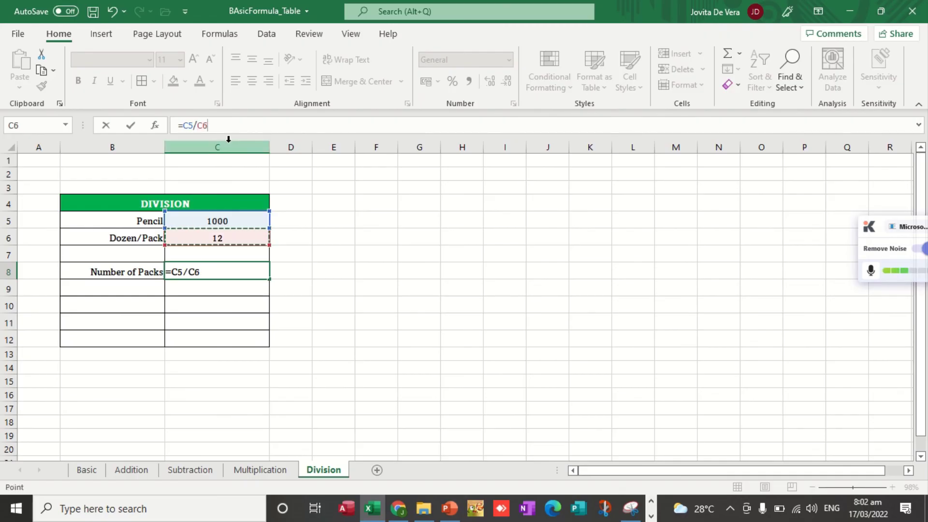
key("Return")
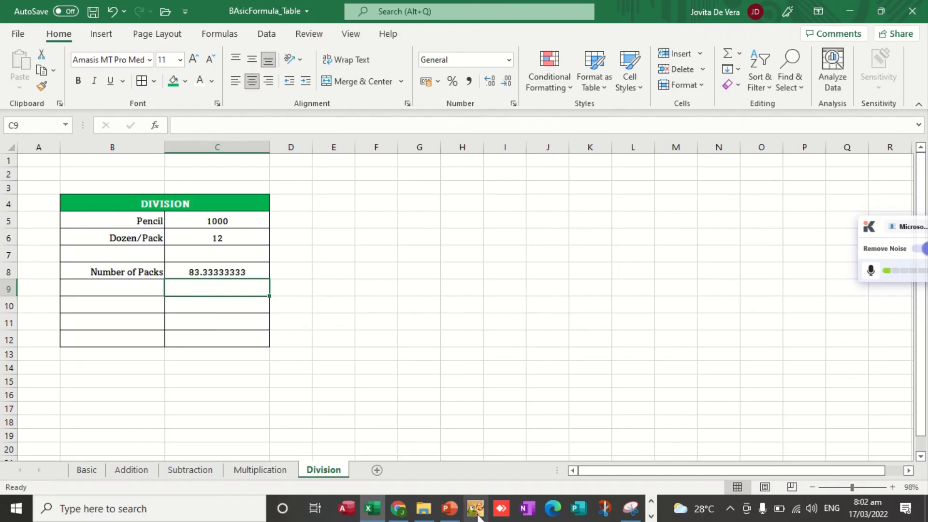
mouse_move(413, 8)
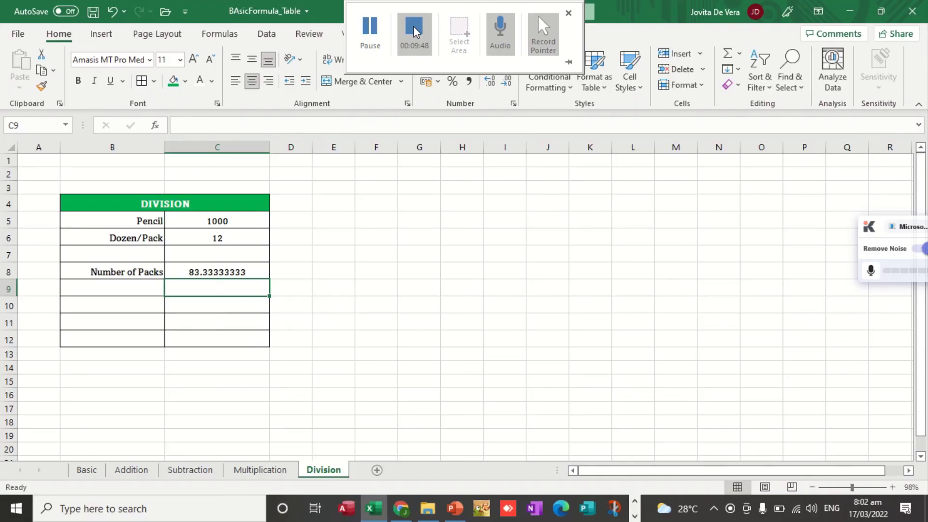